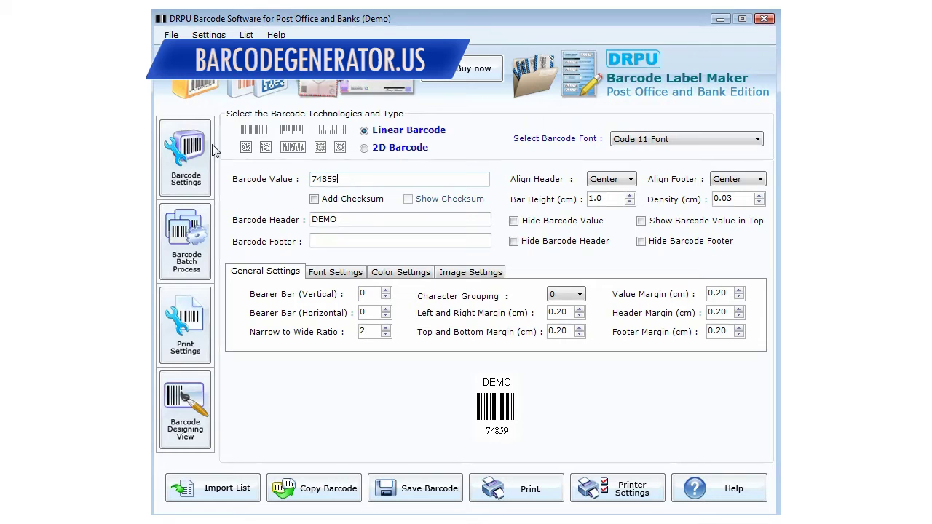
text(392455)
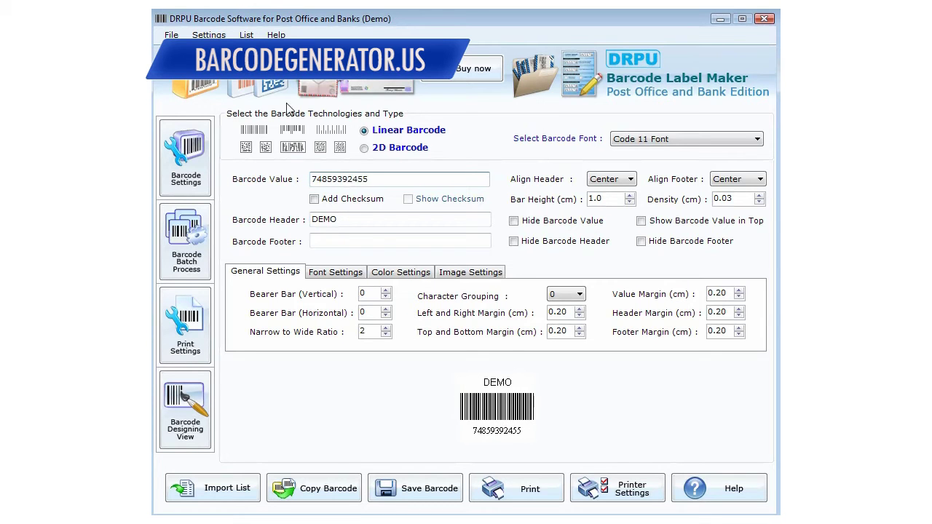
click(318, 243)
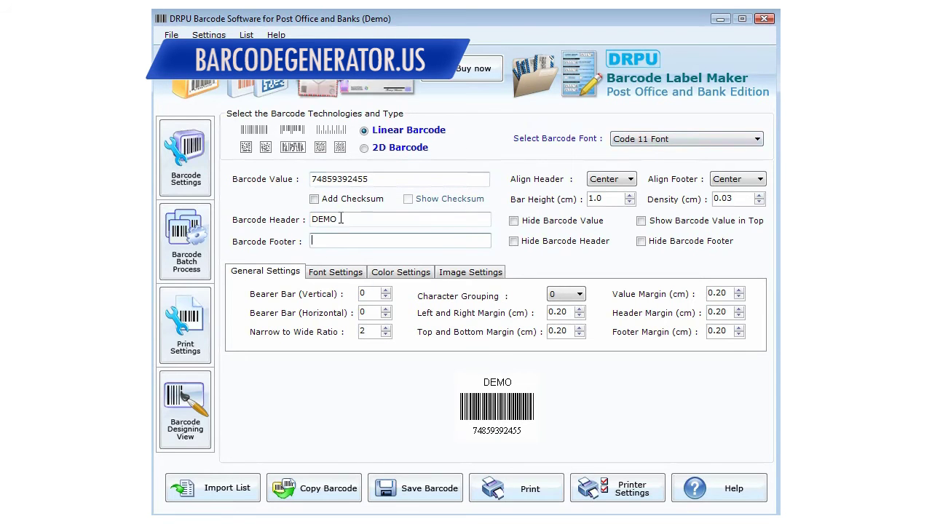
click(641, 138)
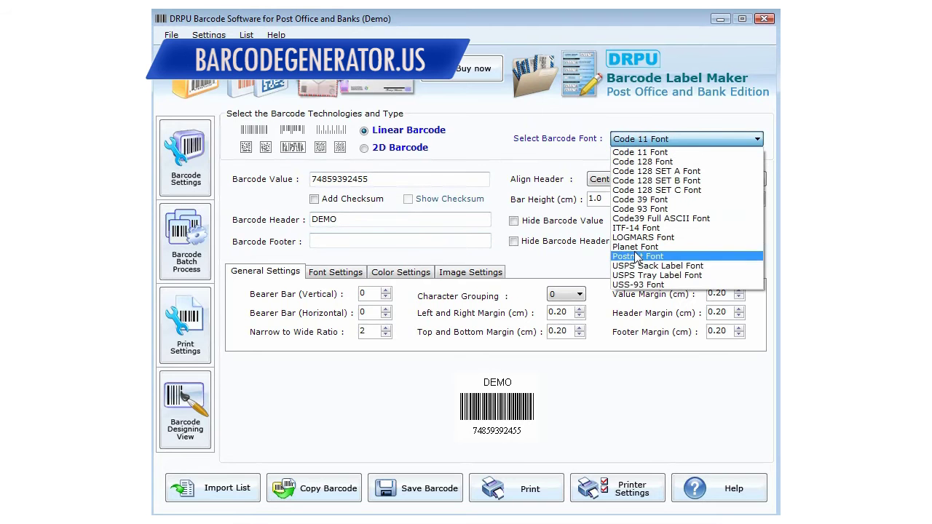
click(637, 285)
scroll(656, 146, down, 1)
scroll(653, 146, down, 1)
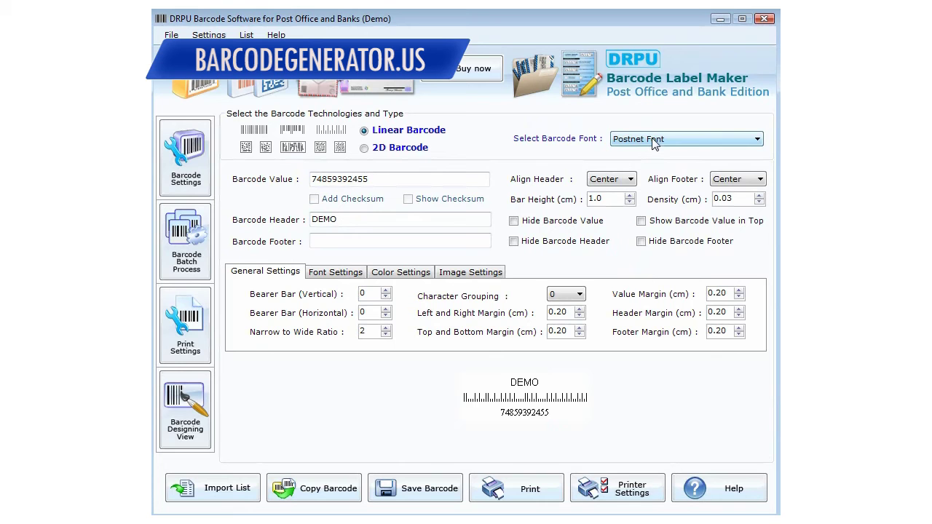
scroll(654, 143, down, 1)
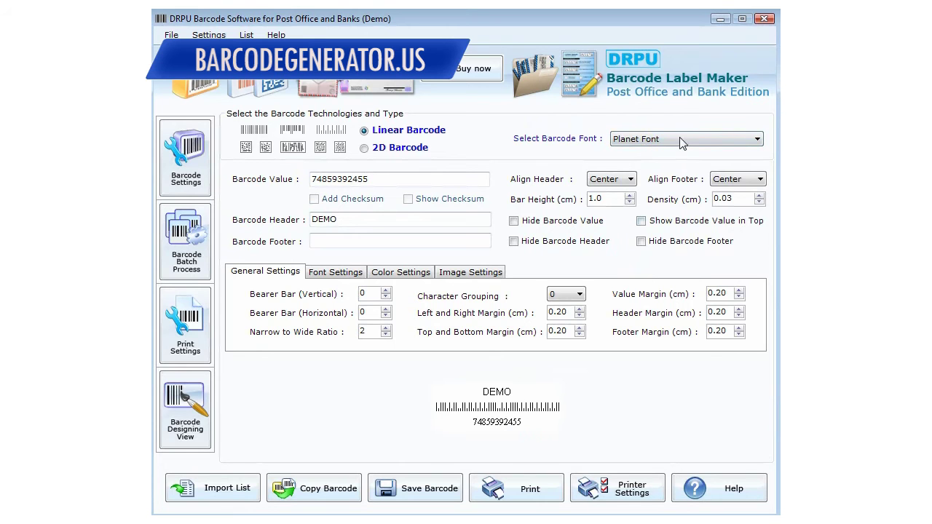
scroll(666, 142, down, 1)
Switch to a 2D barcode using the MICR Font and set its character spacing to 0.021.
click(659, 140)
click(645, 160)
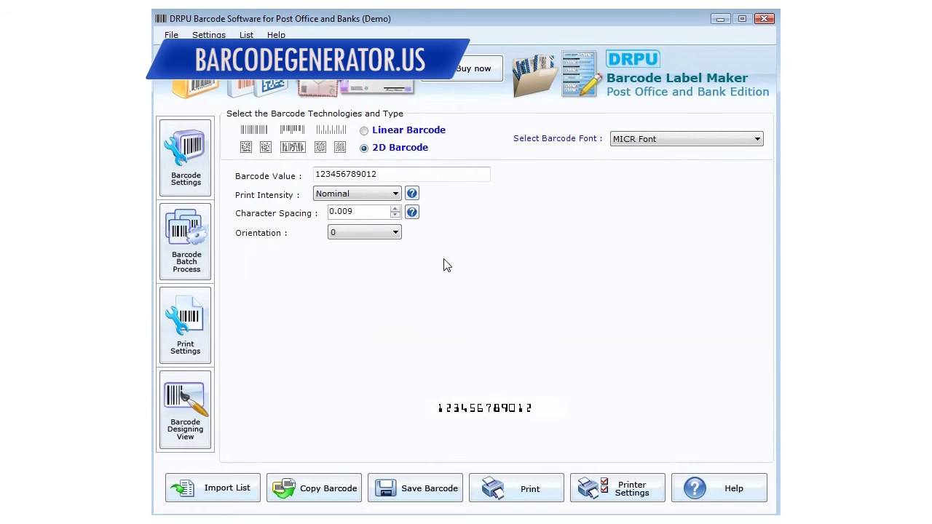
click(395, 209)
click(395, 208)
click(395, 208)
click(395, 209)
click(394, 208)
click(394, 208)
click(395, 209)
drag(383, 175, 289, 181)
click(388, 175)
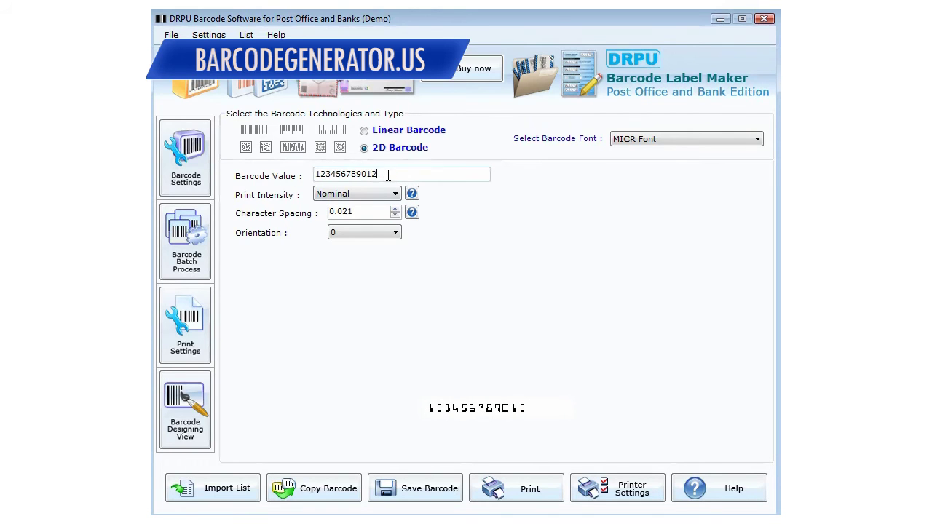
text(7578)
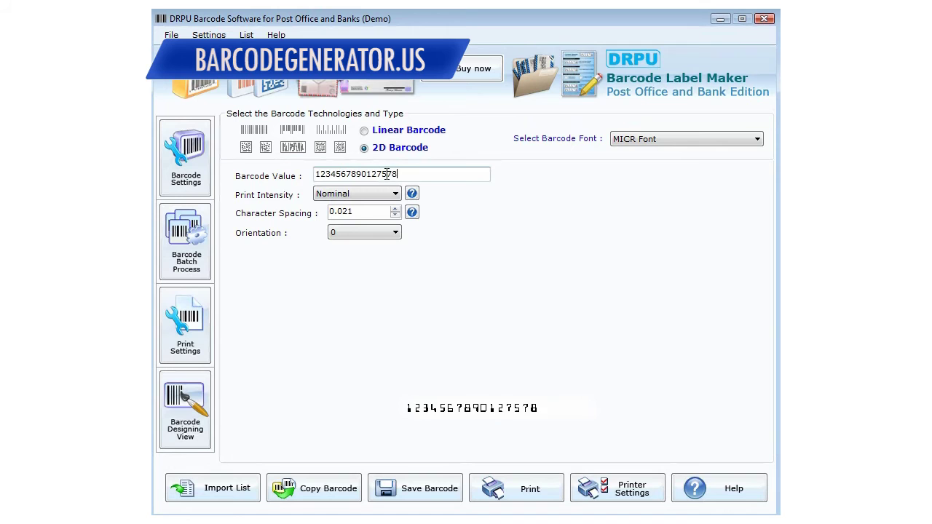
text(453)
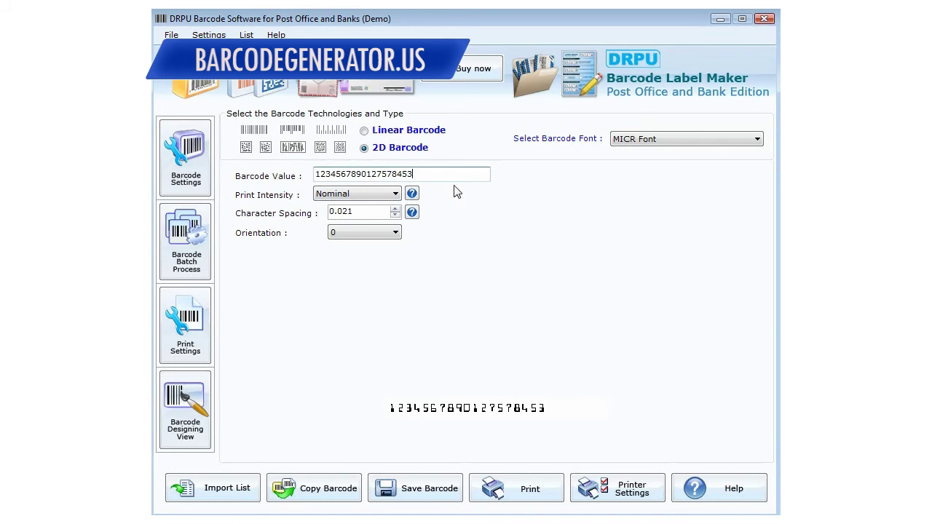
Check the available orientations for the MICR barcode and try the Minimum print intensity.
click(395, 232)
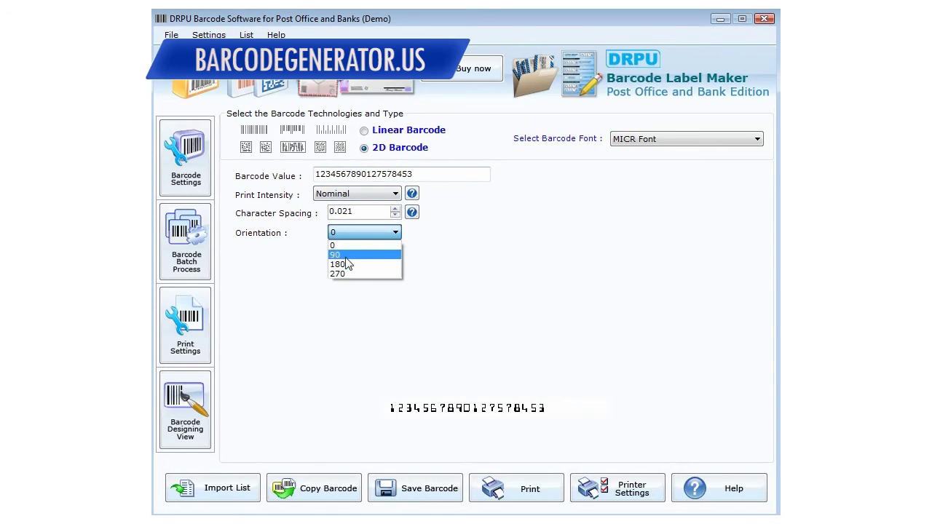
click(450, 260)
click(364, 194)
click(357, 225)
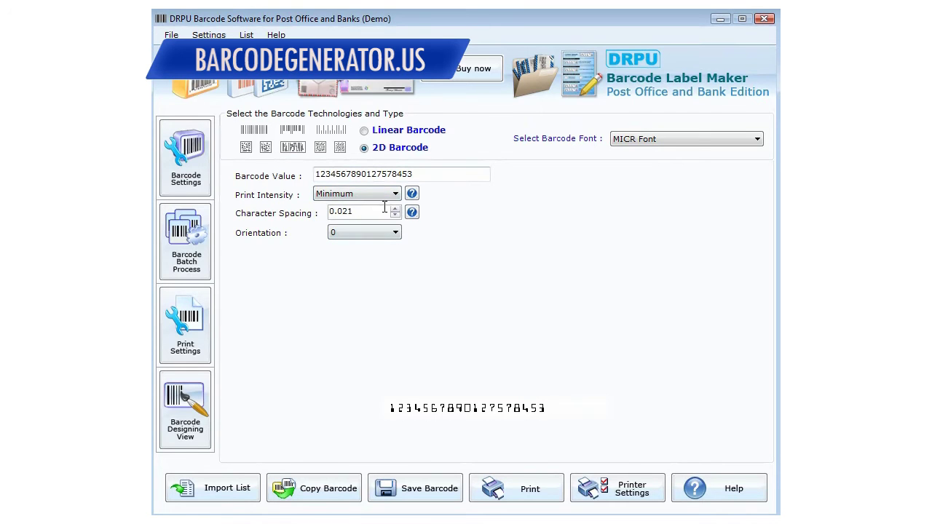
click(370, 194)
click(359, 207)
In batch processing, generate a sequential barcode value list with prefix 43, range 345 to 390 and suffix 76.
click(188, 262)
click(305, 165)
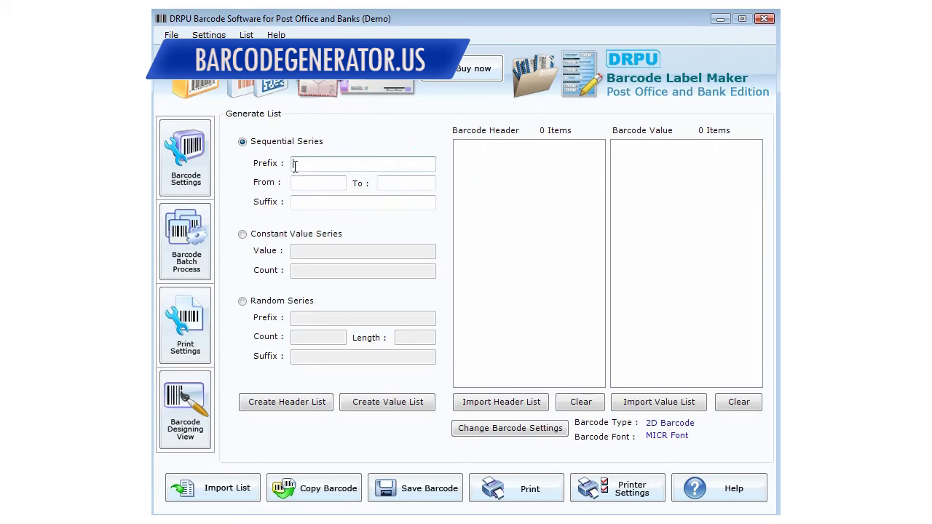
click(298, 201)
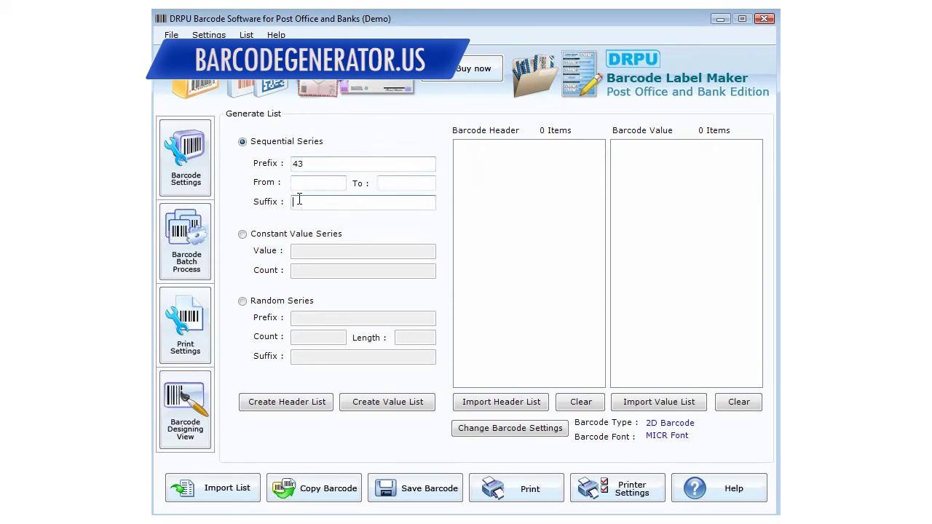
click(309, 185)
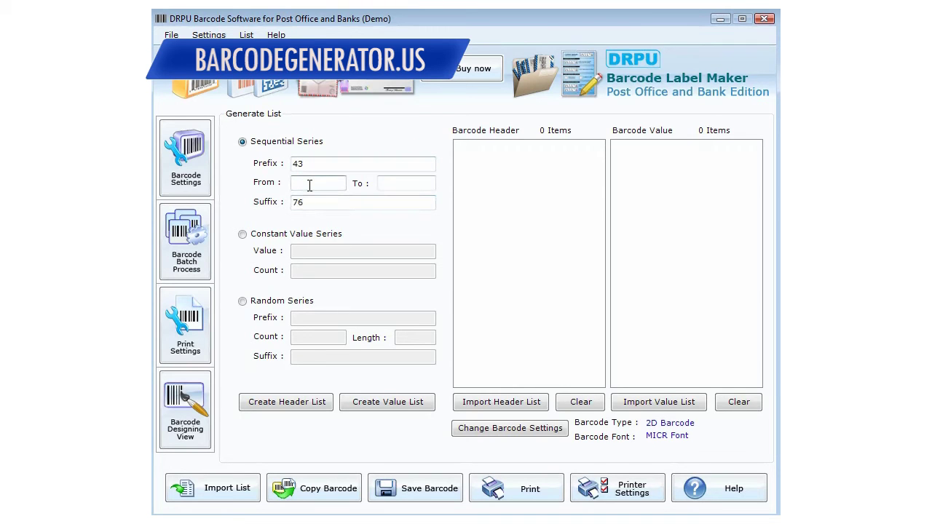
text(345)
click(384, 181)
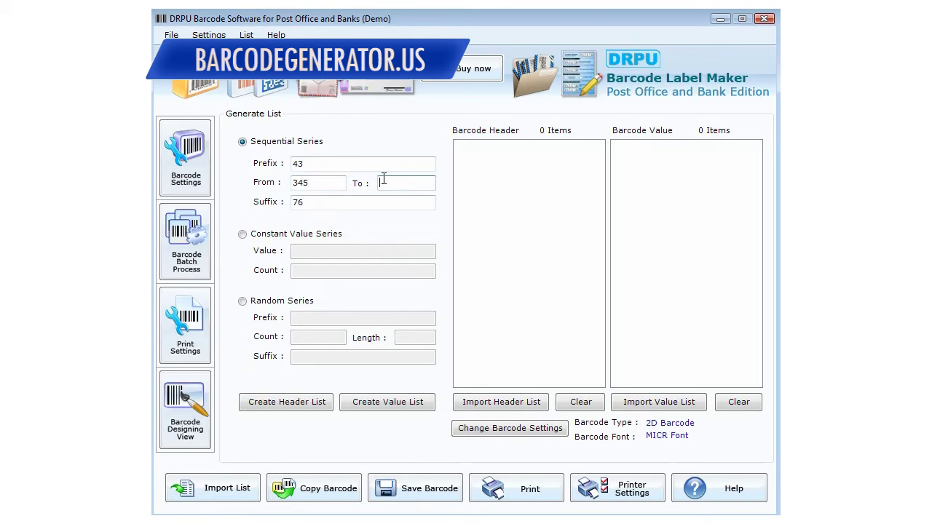
text(390)
click(388, 405)
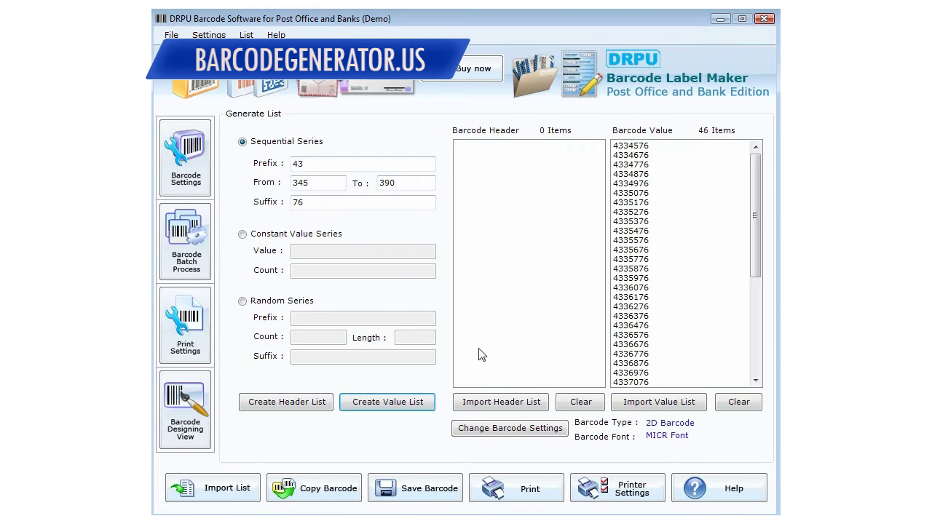
drag(753, 208, 760, 175)
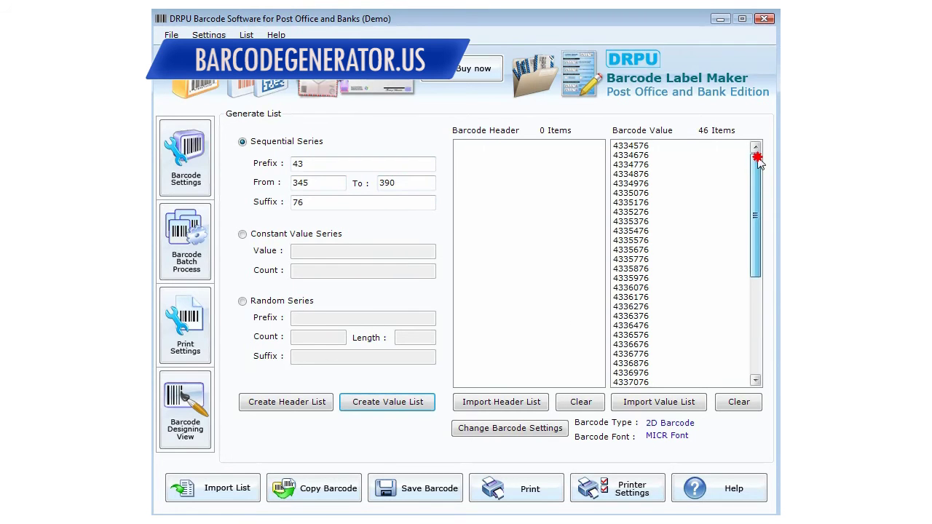
Generate a constant value series for the barcode values using 765436 with a count of 30.
click(265, 237)
click(311, 250)
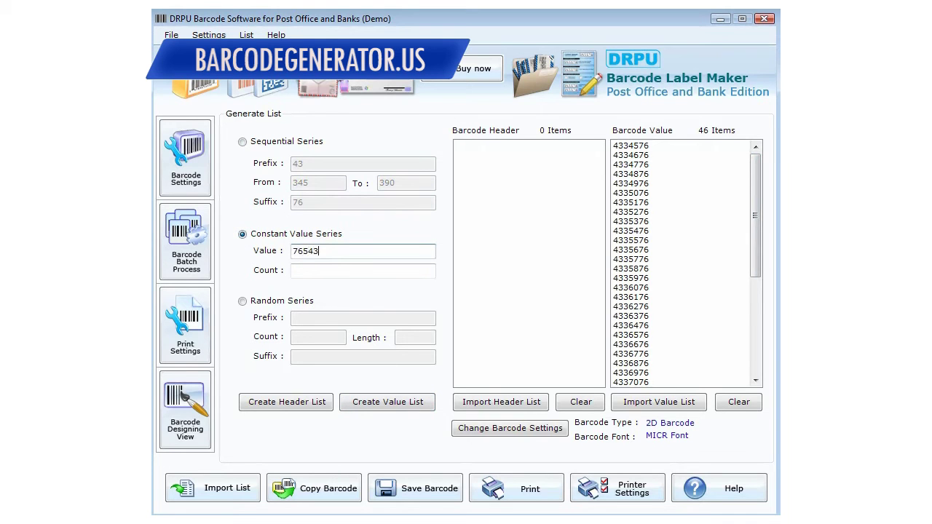
click(324, 269)
text(30)
click(383, 402)
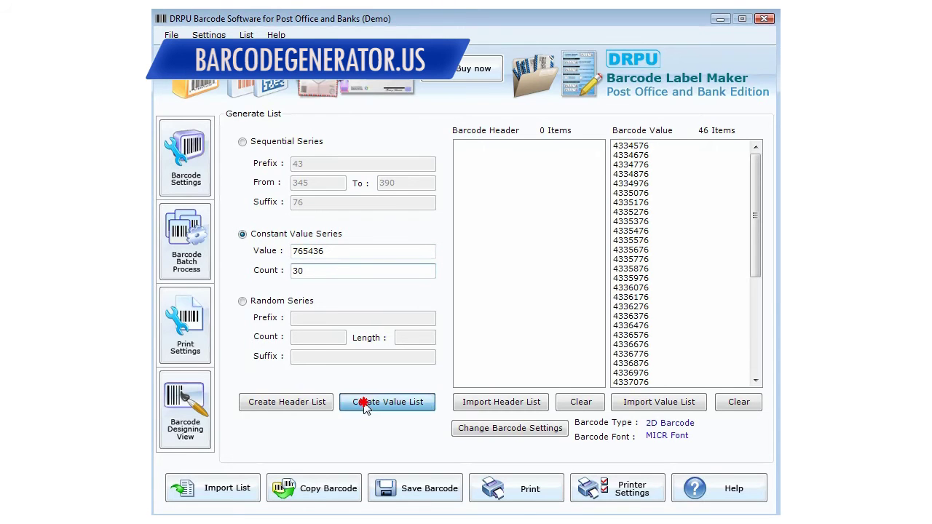
drag(755, 266, 751, 188)
Generate a random series of barcode values with prefix 56, suffix 897, count 20 and length 6.
click(281, 301)
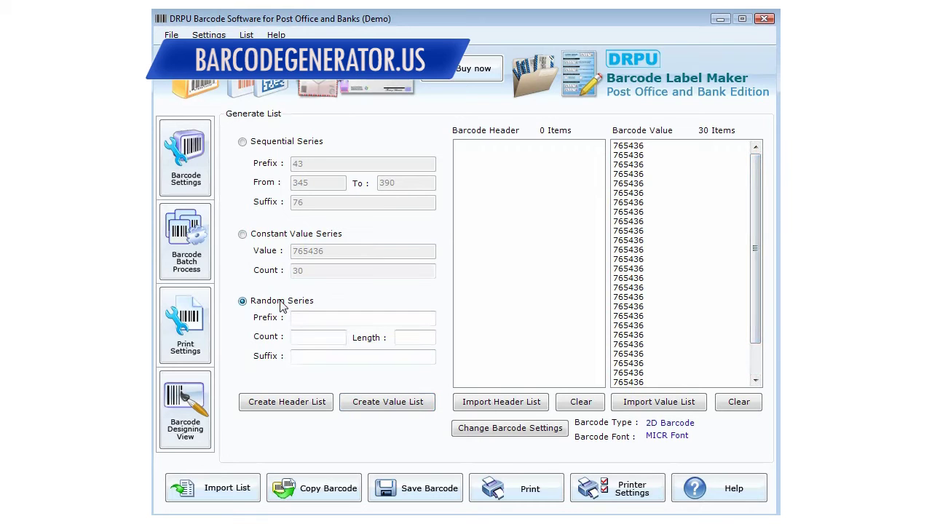
click(318, 319)
text(56)
click(317, 356)
click(315, 338)
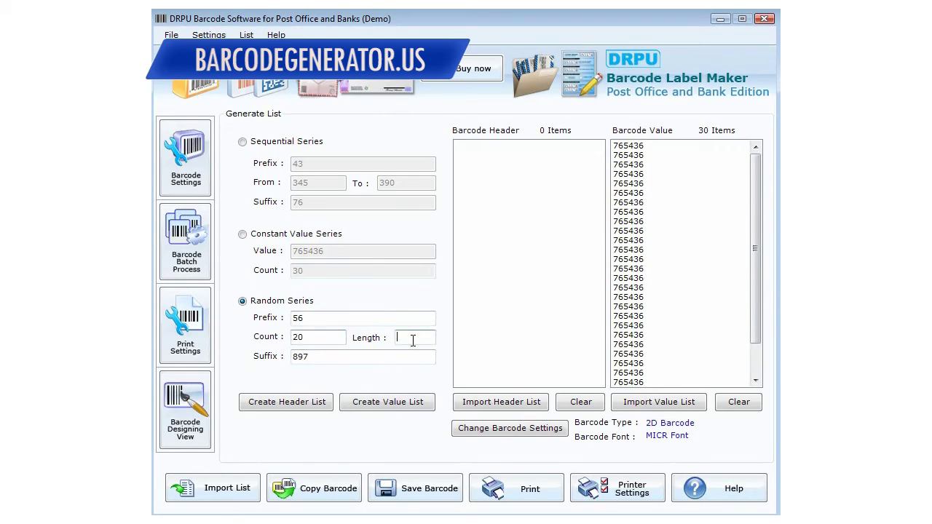
click(375, 402)
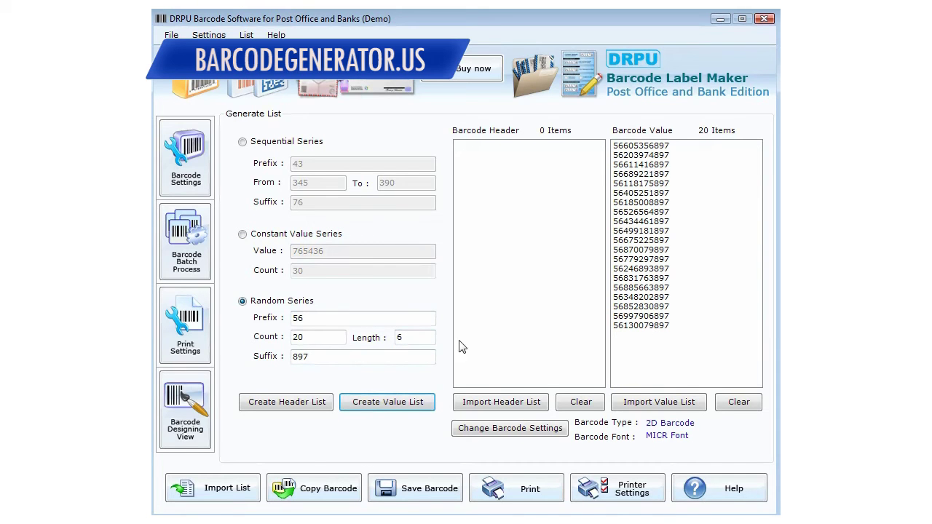
Set the print layout to 3 rows in the print settings.
click(186, 354)
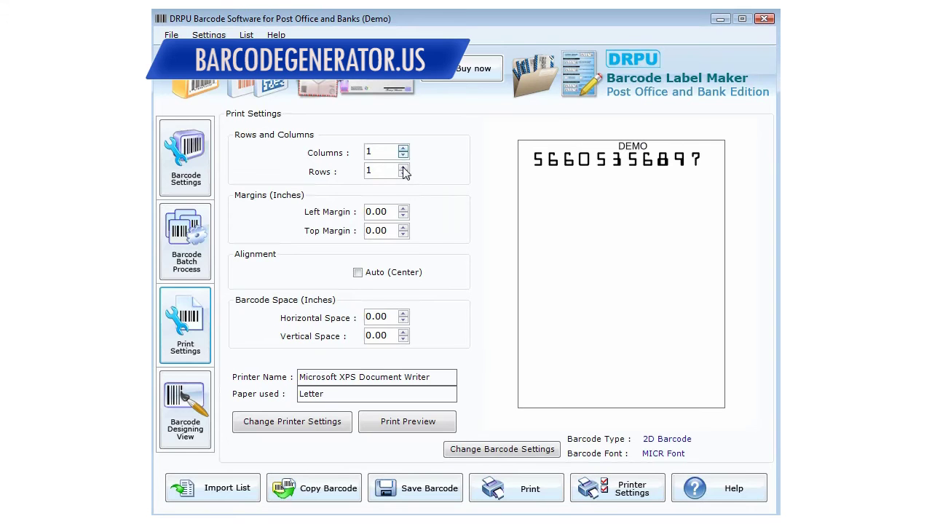
double_click(371, 172)
text(2)
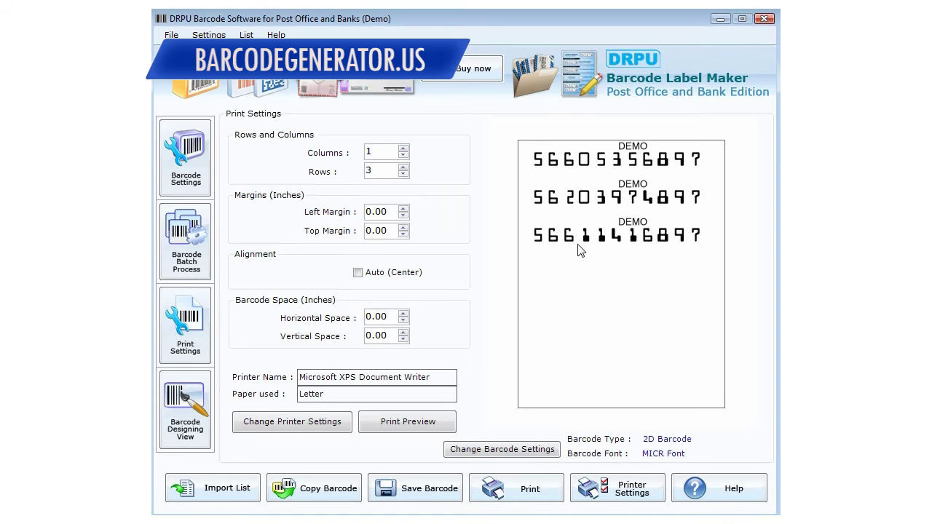
Examine the enlarged print preview of the barcode page and close it.
click(412, 428)
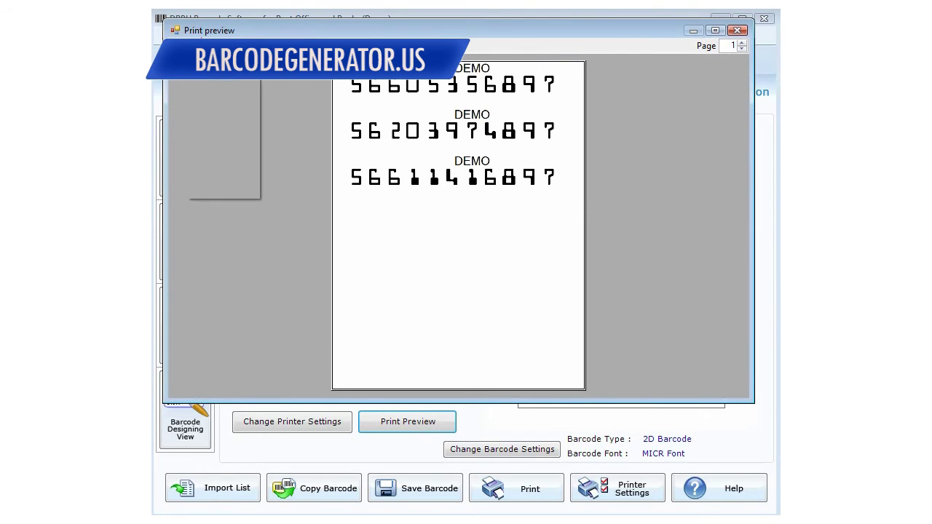
click(203, 69)
click(248, 127)
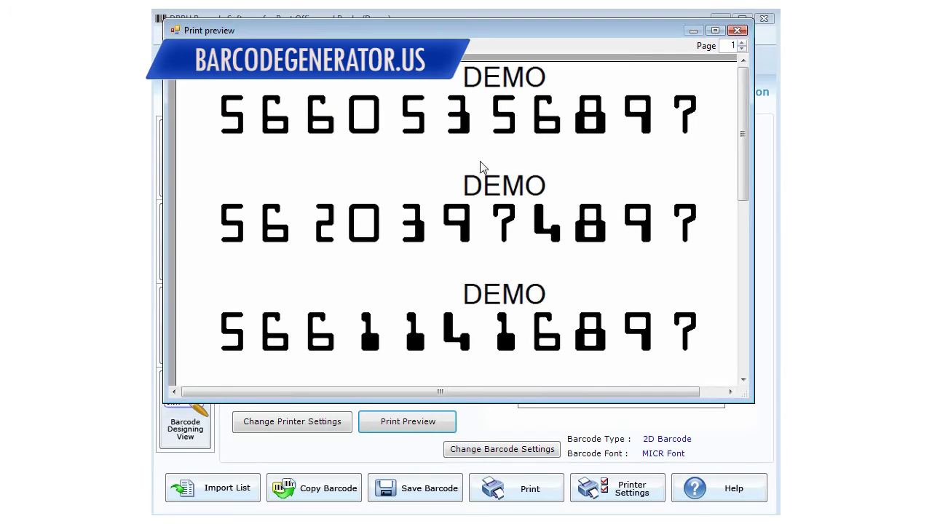
click(738, 30)
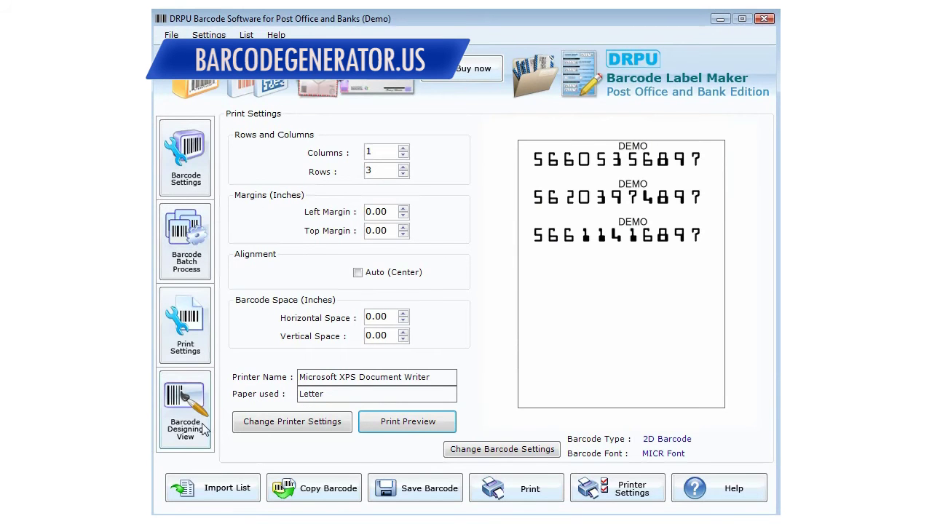
Switch to the Barcode Designing view and create a new rectangular label 88 mm high and 181 mm wide.
click(187, 440)
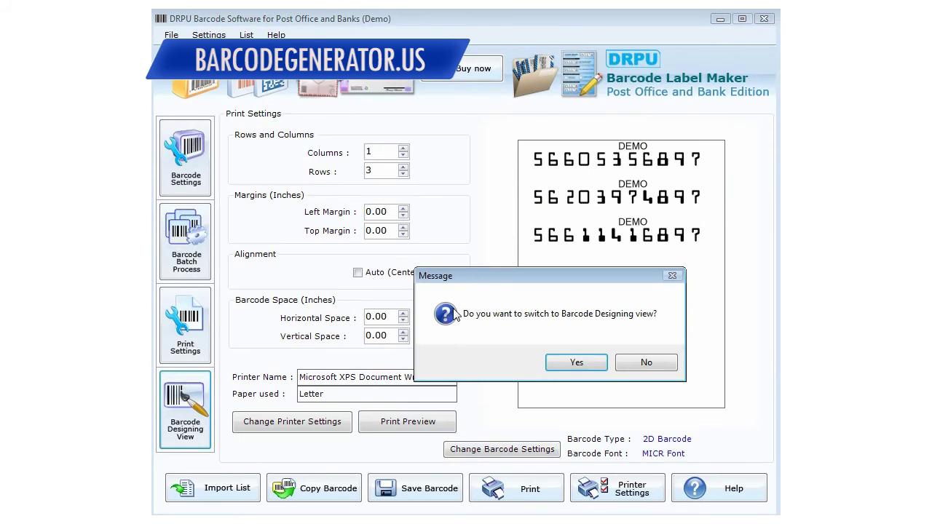
click(576, 362)
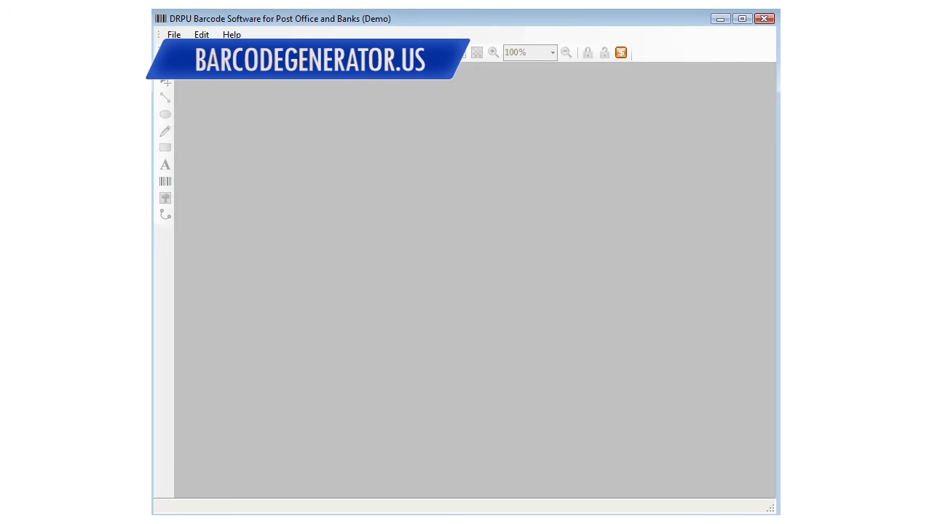
click(179, 35)
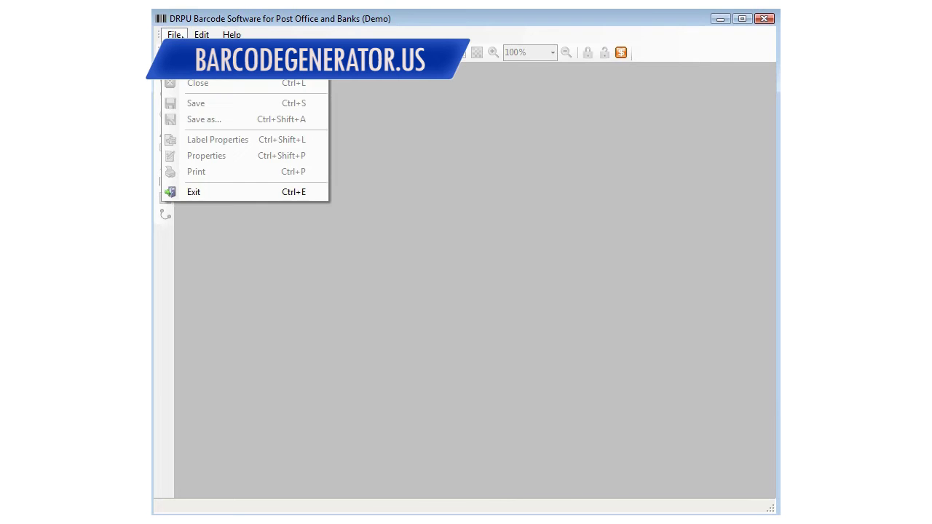
key(ctrl+n)
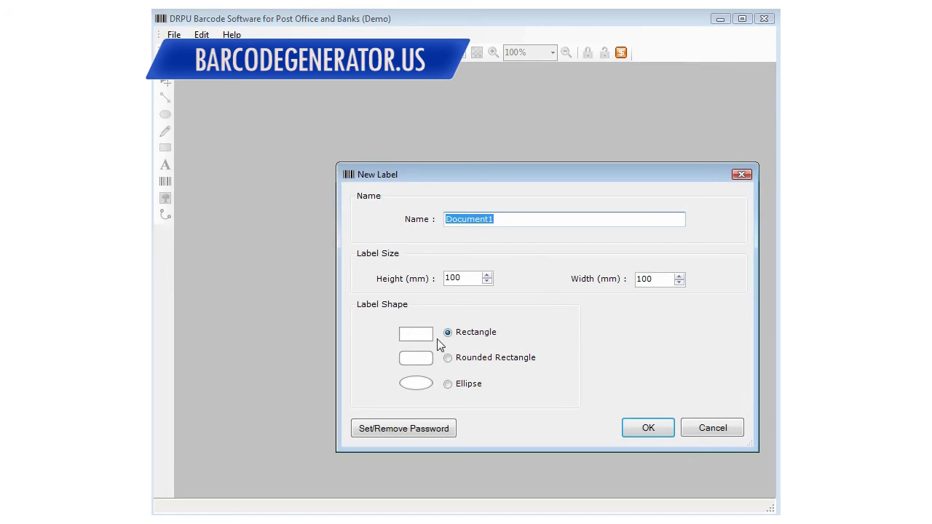
double_click(460, 278)
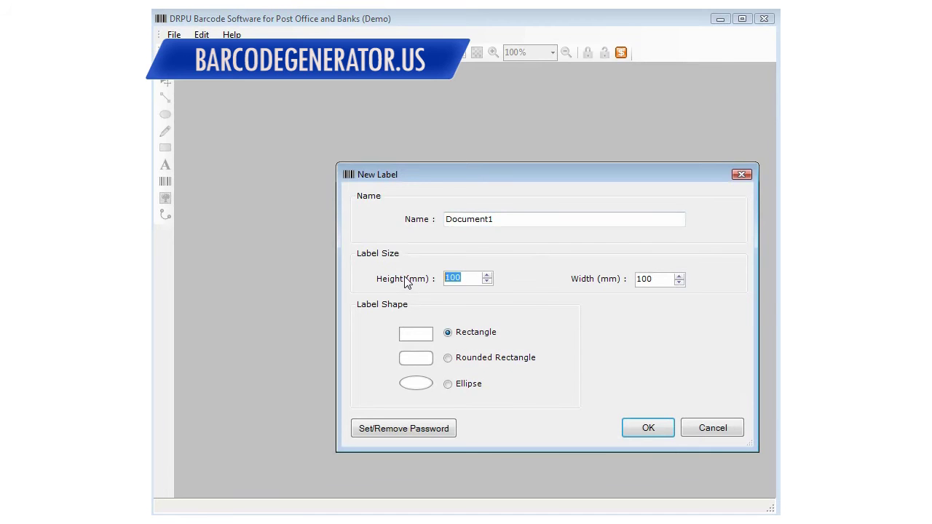
text(88)
text(1)
text(81)
click(637, 427)
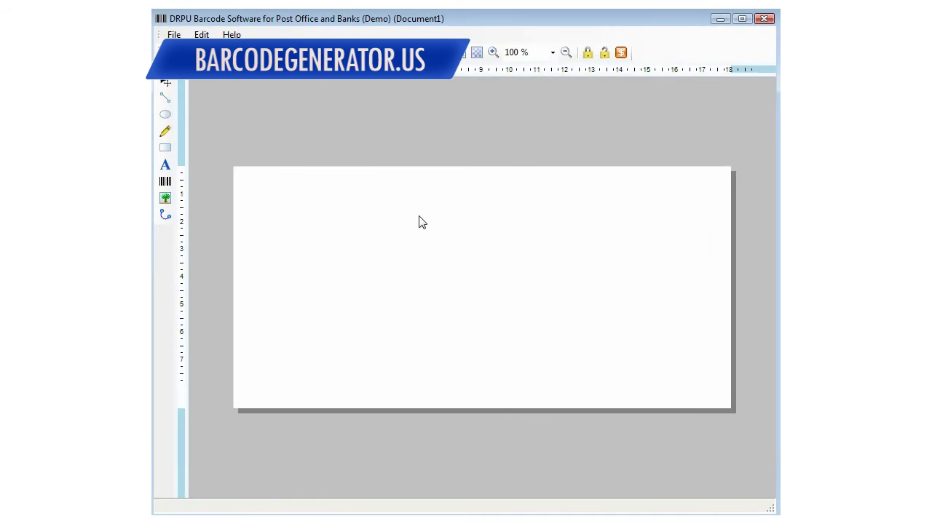
Insert the picture cheque.jpg and size it to cover the whole blank label.
click(166, 199)
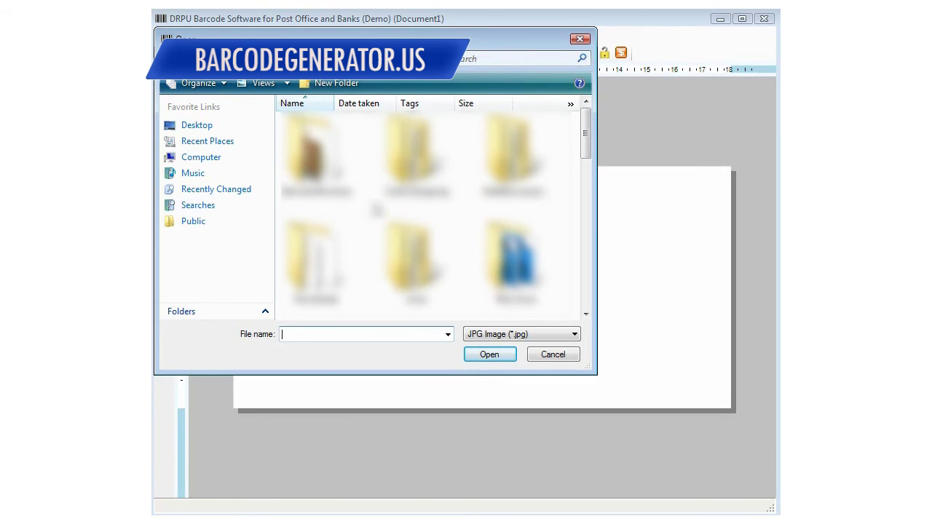
click(203, 158)
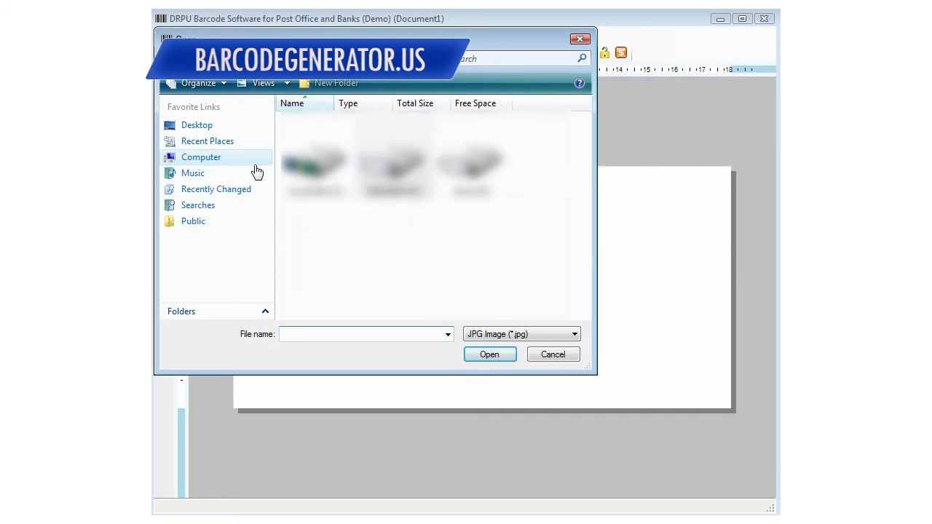
key(alt+Left)
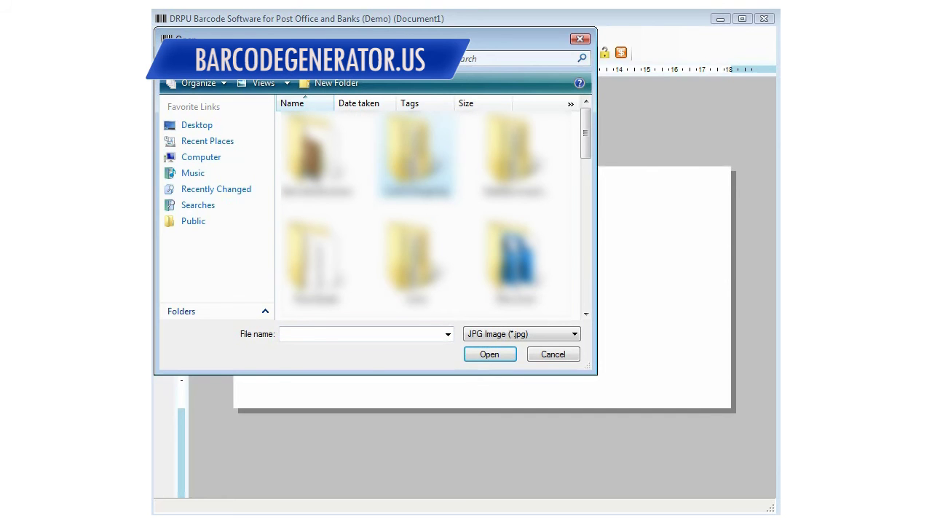
scroll(430, 211, down, 3)
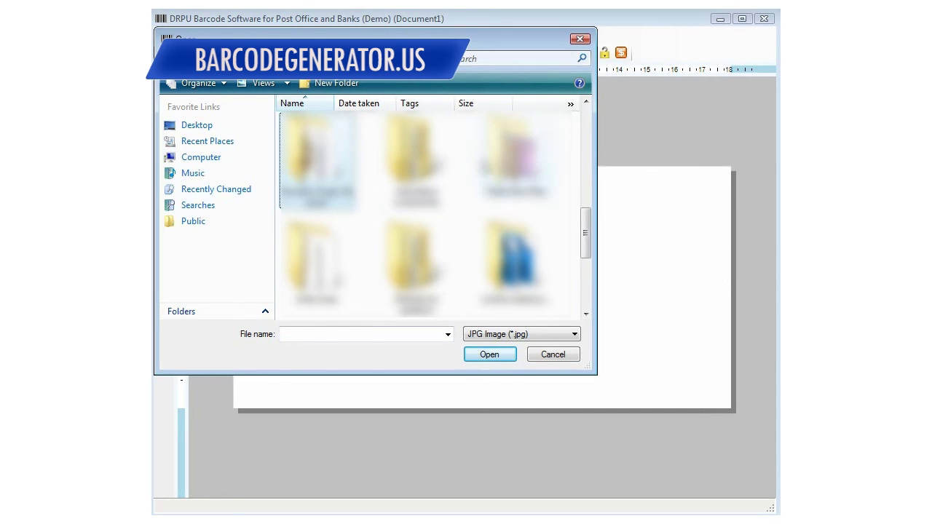
scroll(430, 211, down, 3)
scroll(430, 211, down, 3)
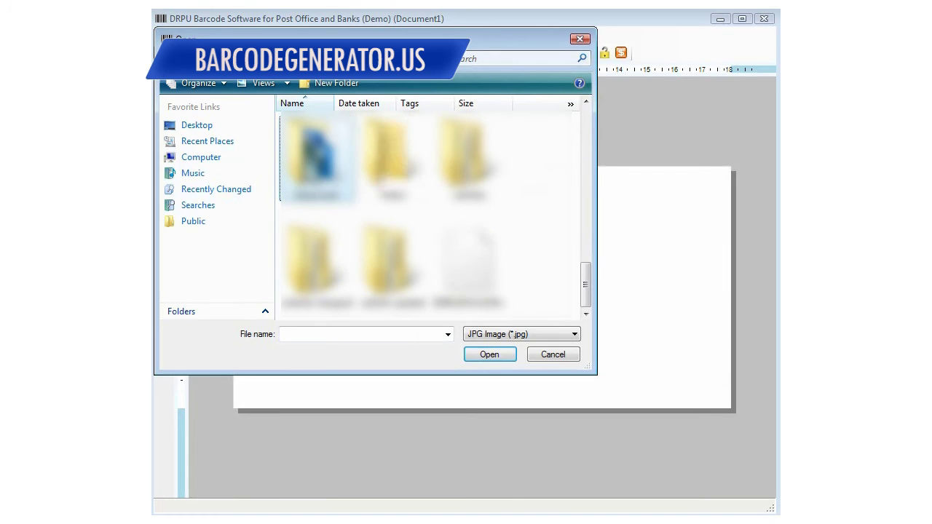
scroll(430, 211, up, 5)
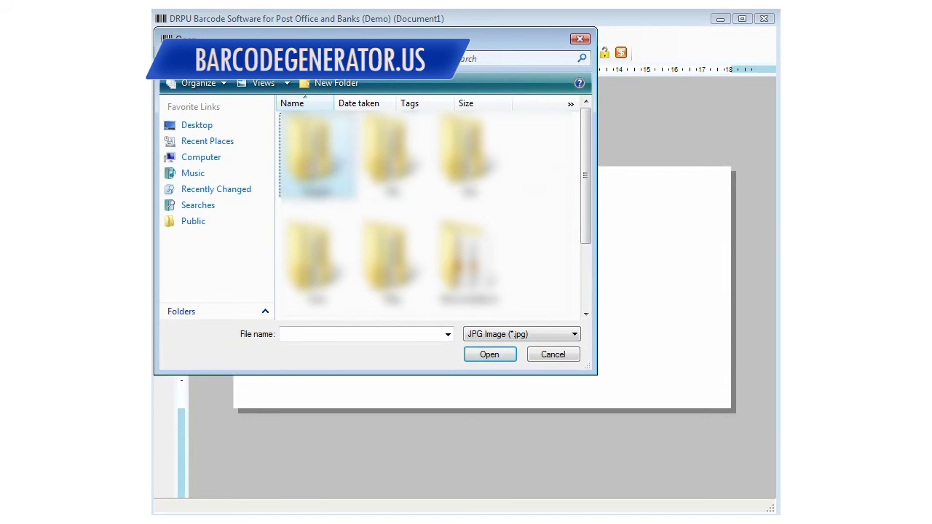
double_click(390, 153)
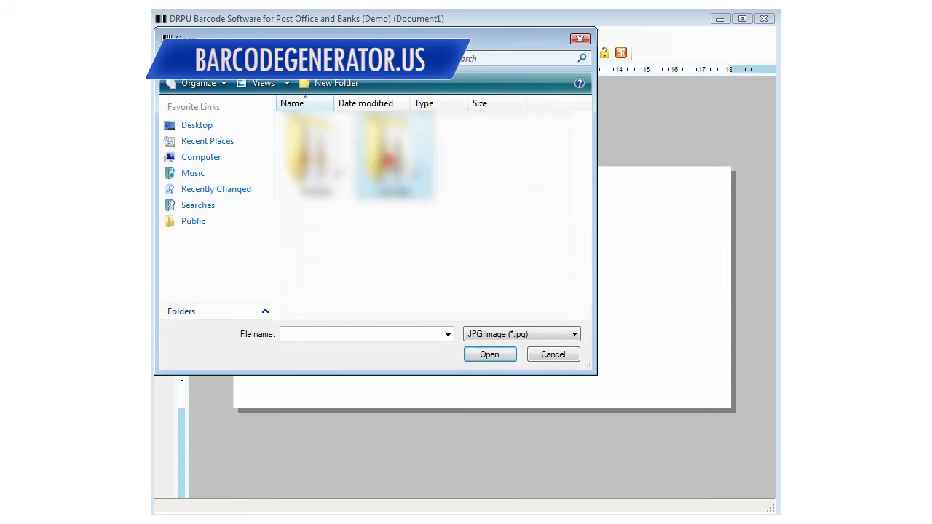
double_click(392, 156)
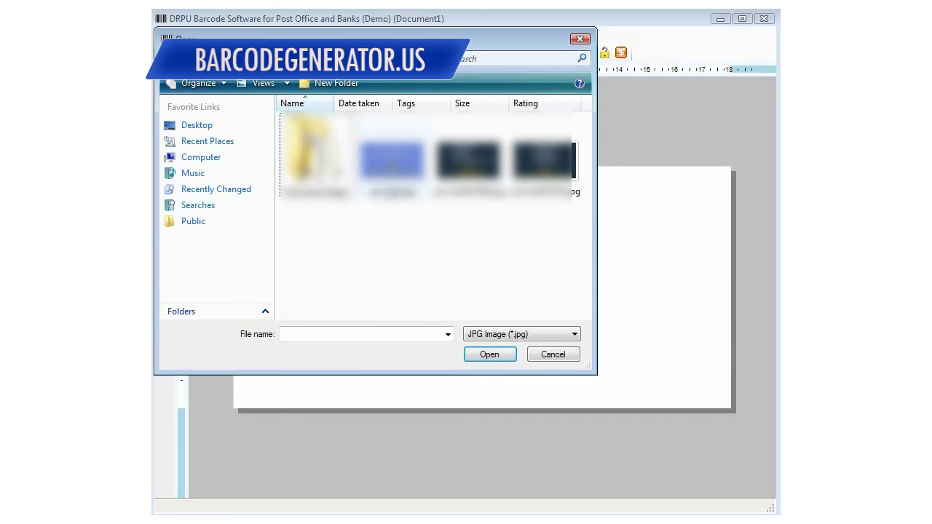
click(393, 160)
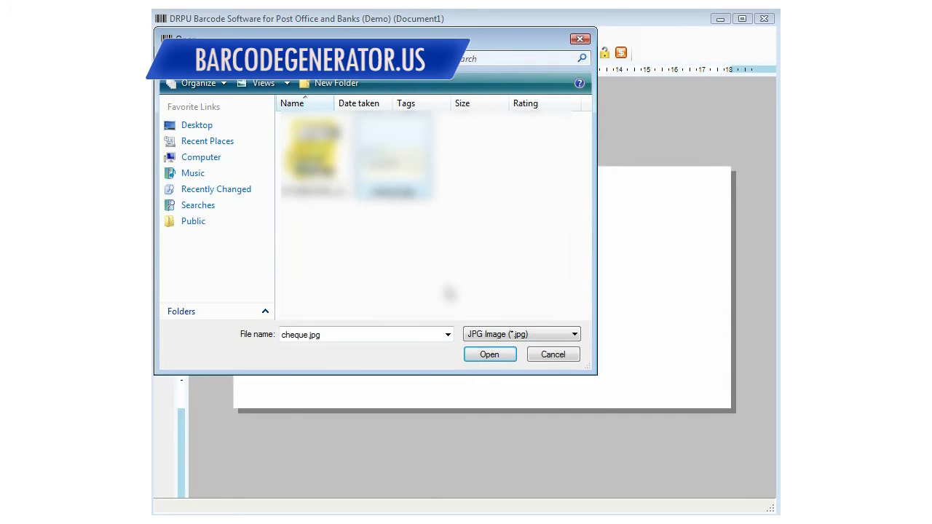
click(492, 358)
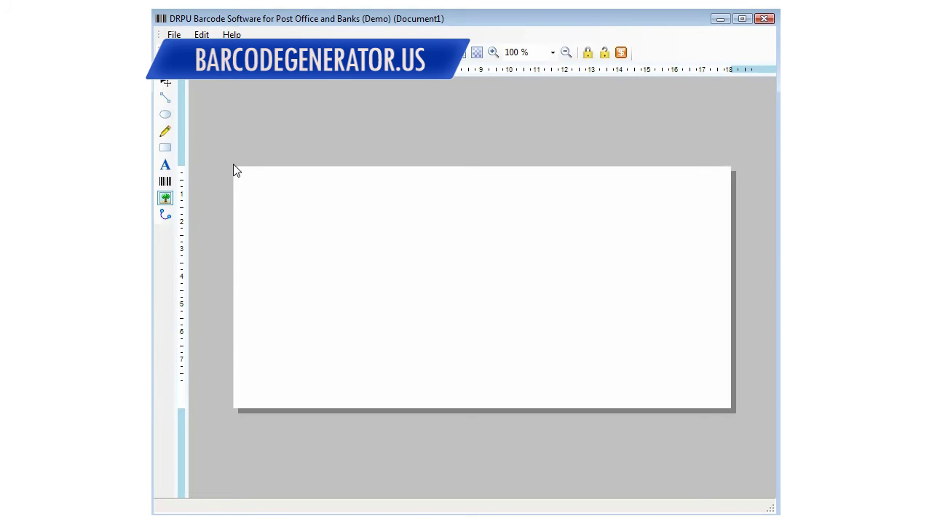
drag(234, 169, 733, 412)
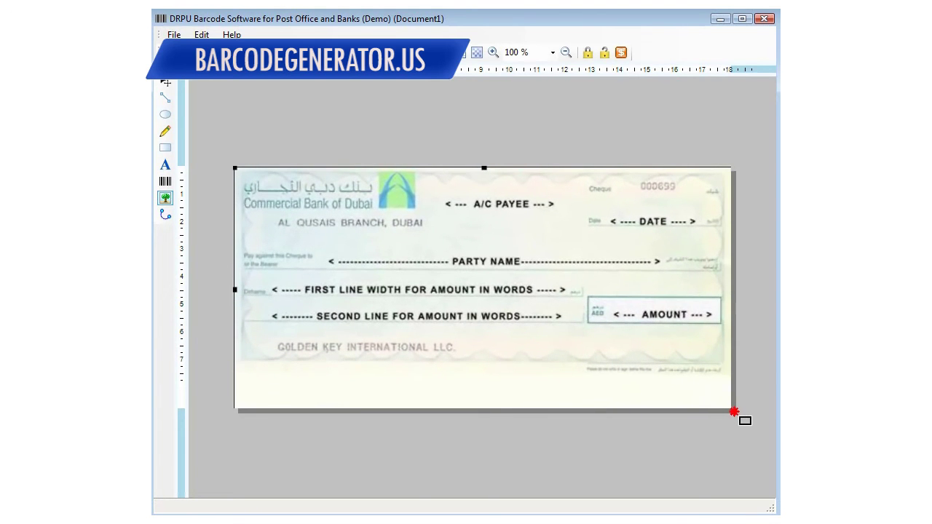
click(597, 153)
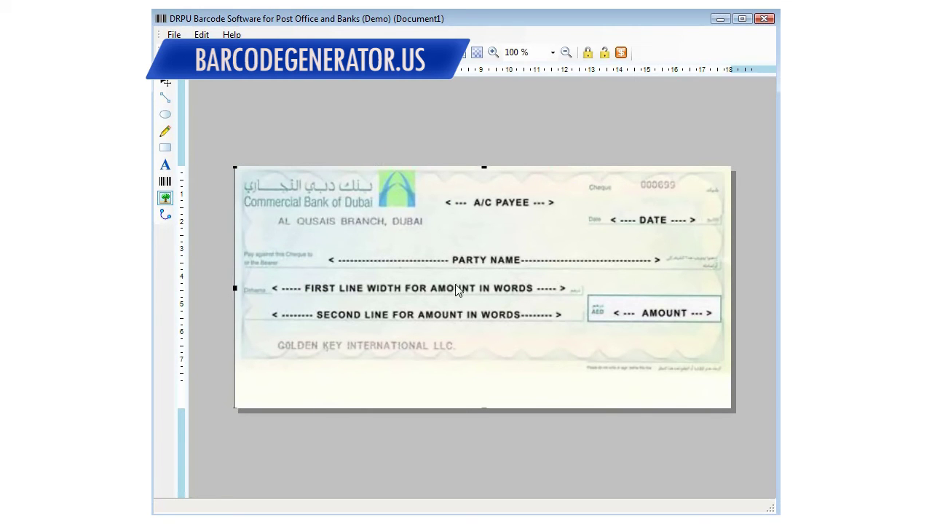
Add a barcode object to the label and place it over the lower middle of the cheque picture.
click(165, 182)
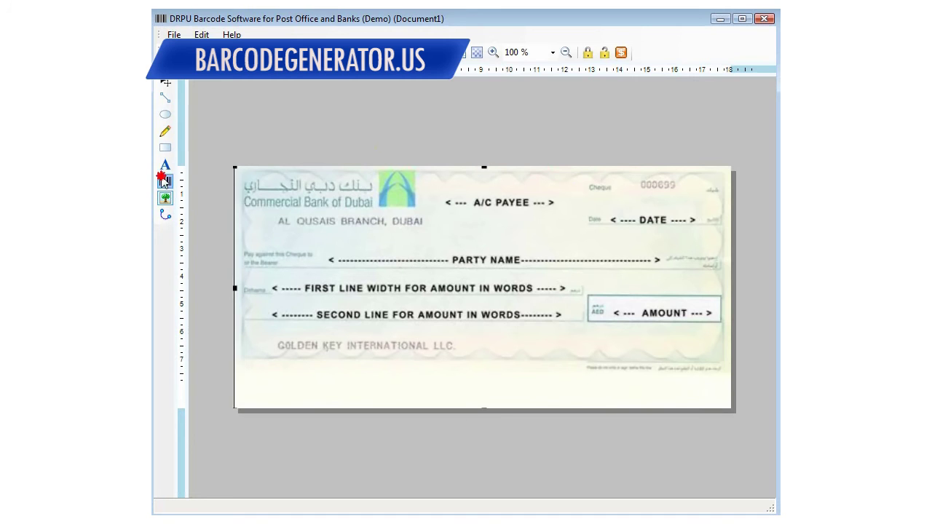
click(399, 381)
drag(309, 213, 455, 358)
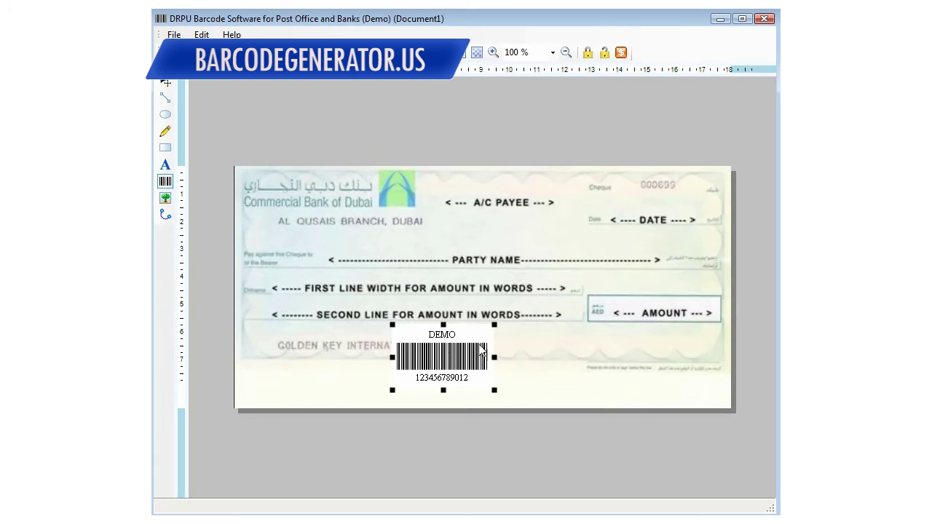
mouse_move(454, 349)
mouse_down()
mouse_move(469, 355)
mouse_move(447, 363)
mouse_up()
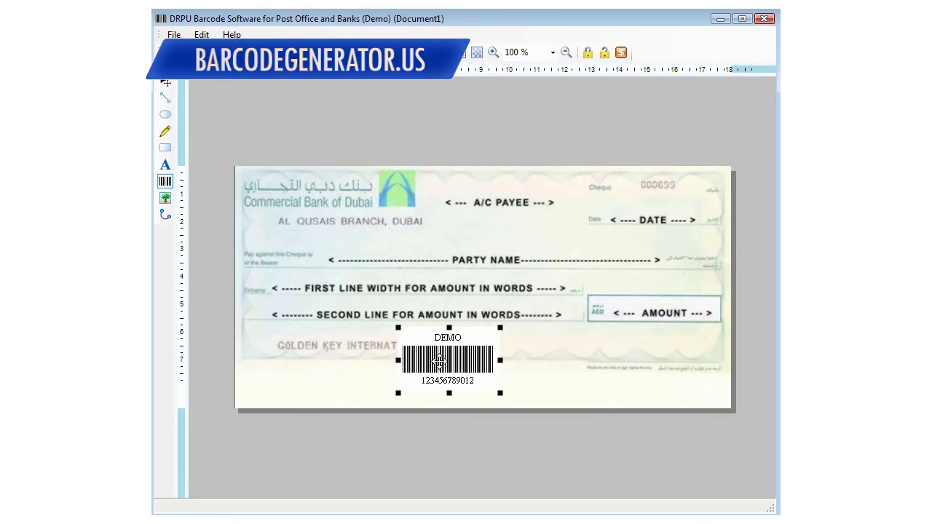
Change the barcode to a linear postal-style font with tall and short bars and move it into the blank strip below the cheque.
double_click(439, 359)
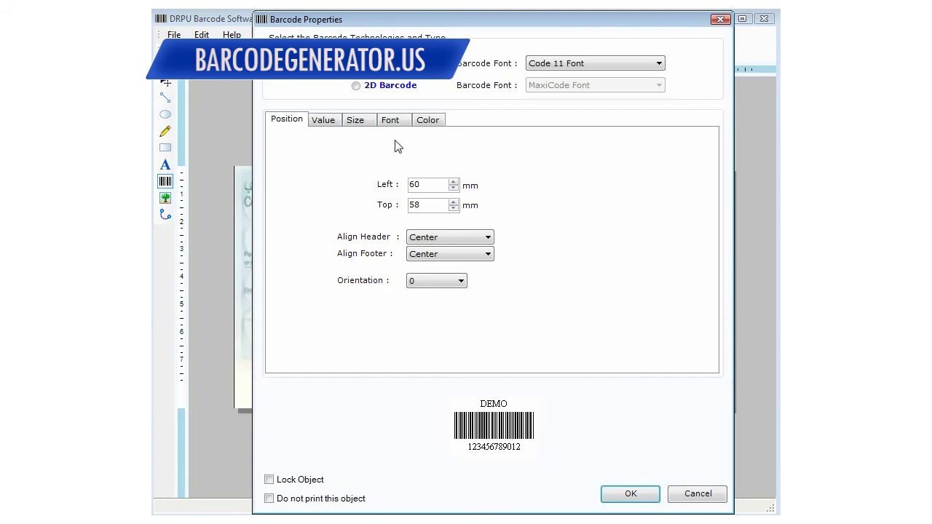
click(557, 69)
click(564, 181)
click(630, 494)
click(474, 342)
drag(474, 342, 472, 369)
click(604, 392)
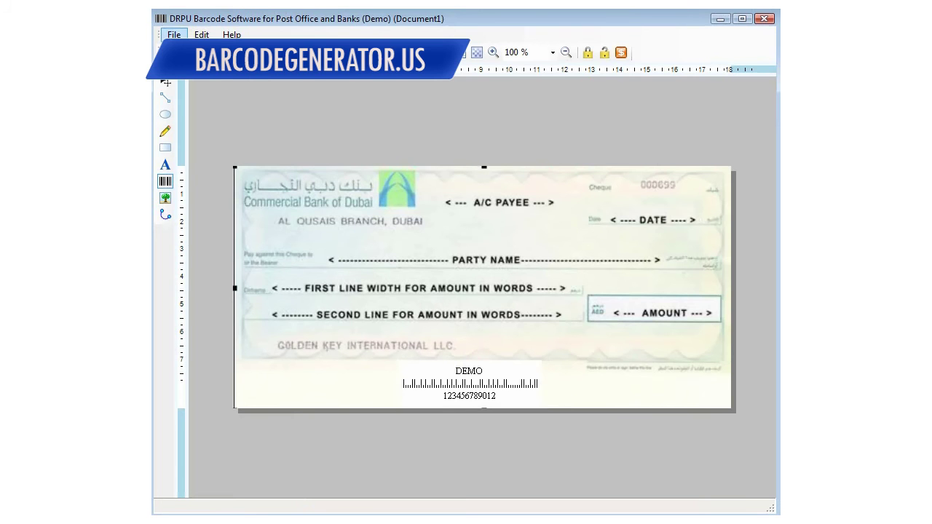
Examine the print preview of the cheque label at 100% zoom, closing the preview and print dialog without printing.
click(174, 35)
click(209, 169)
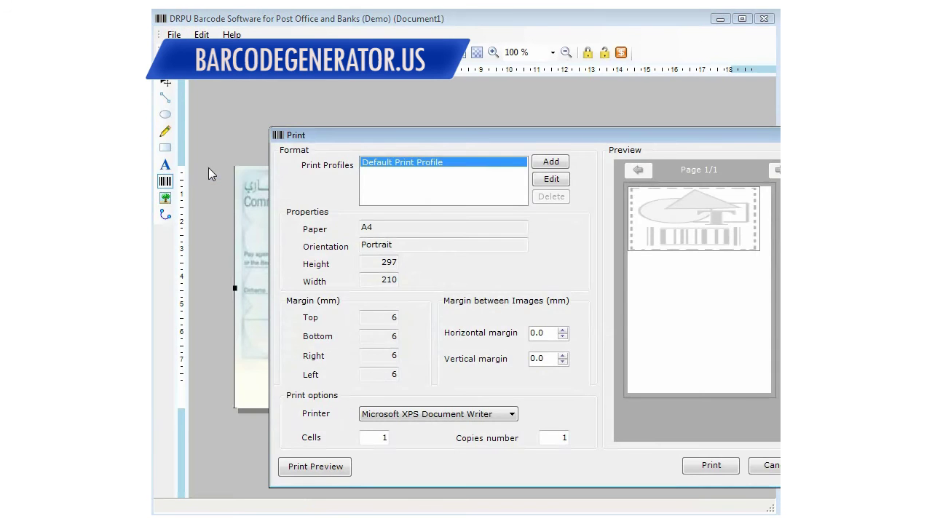
drag(398, 138, 345, 133)
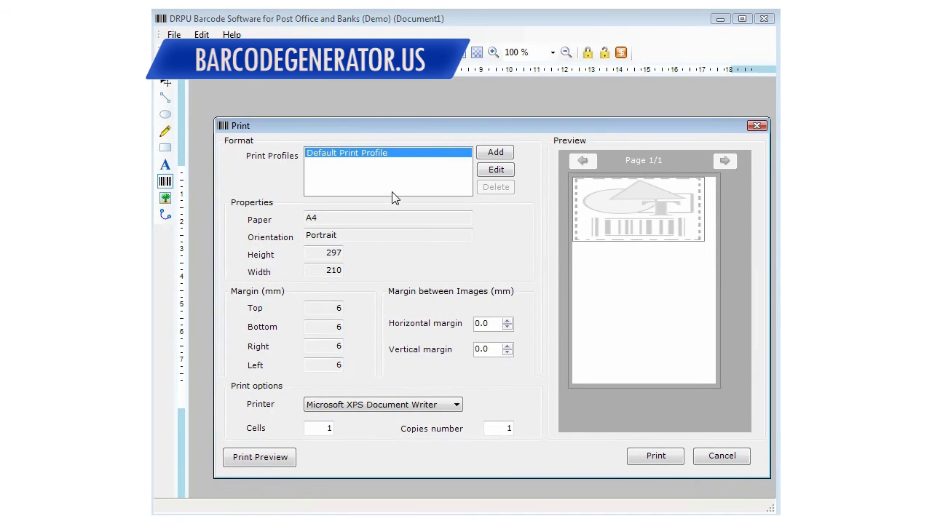
click(266, 458)
drag(444, 293, 577, 418)
click(202, 82)
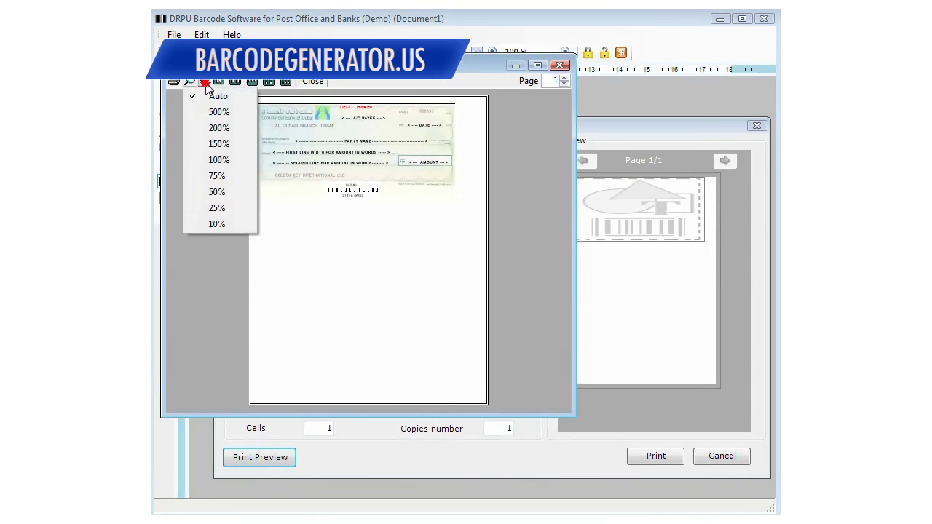
click(219, 165)
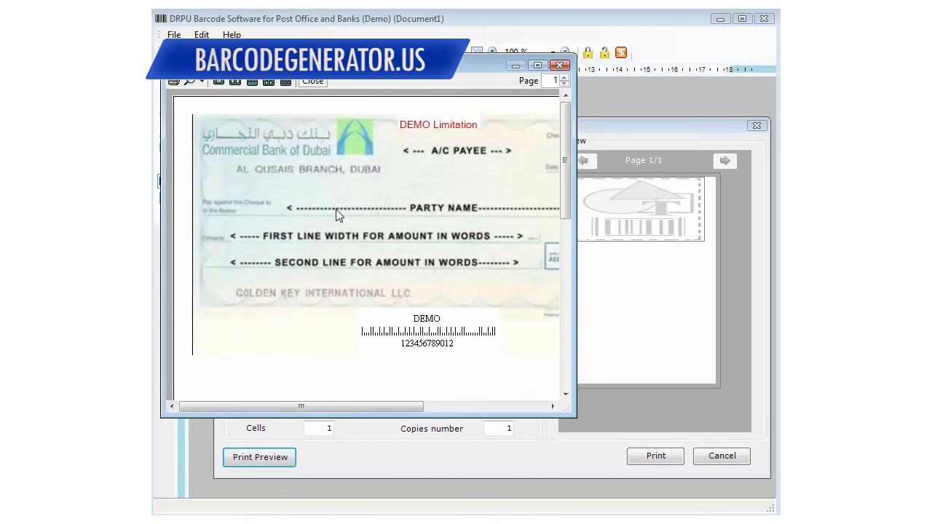
click(559, 65)
click(756, 127)
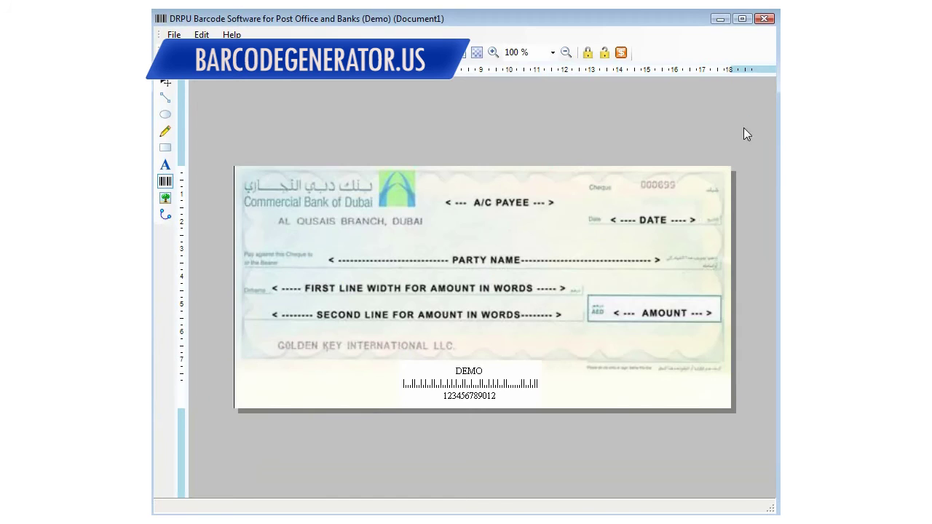
Save the label design as a DRPU Barcode (*.drb) file named "cheque barcod" and close the designing view.
click(174, 34)
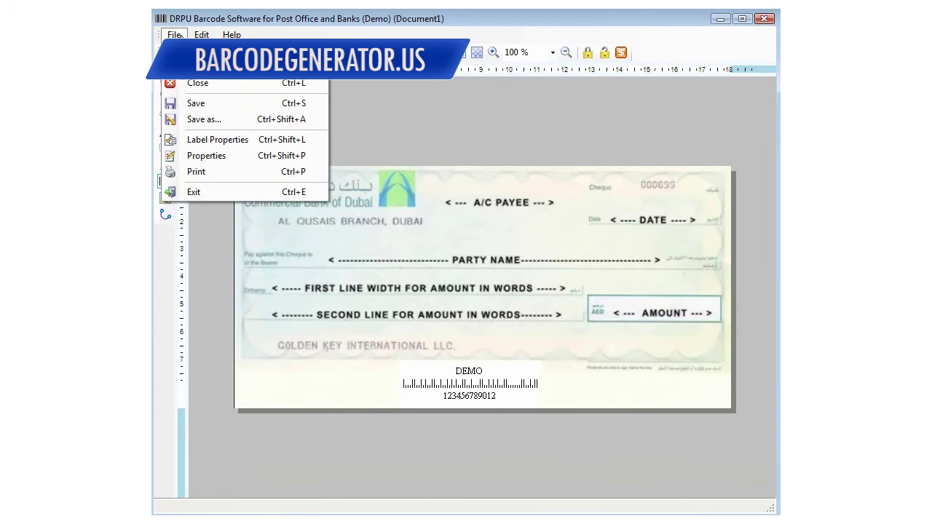
click(204, 101)
click(291, 305)
text(ch)
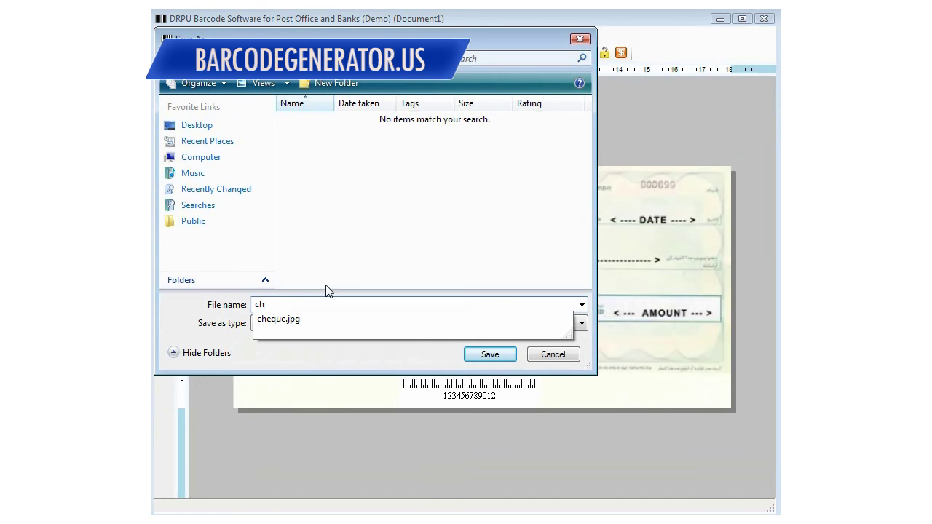
text(eque )
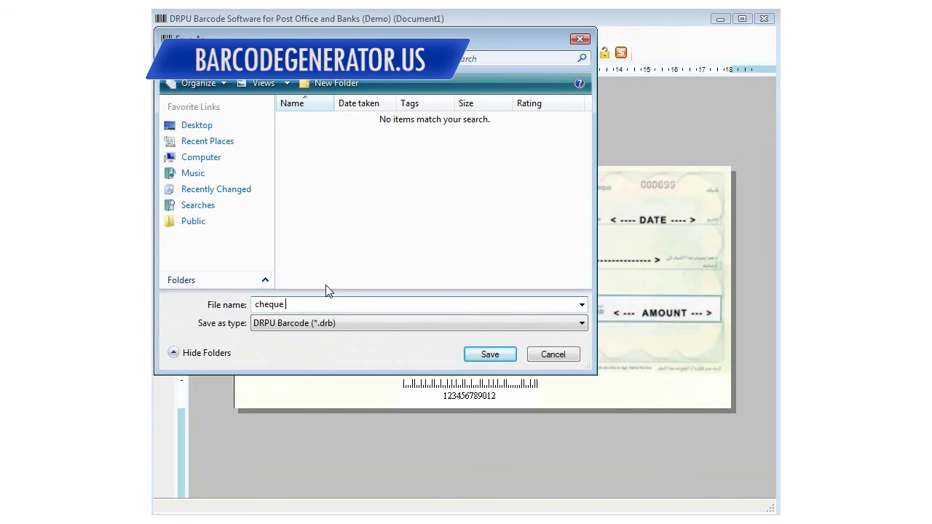
text(barcod)
click(491, 355)
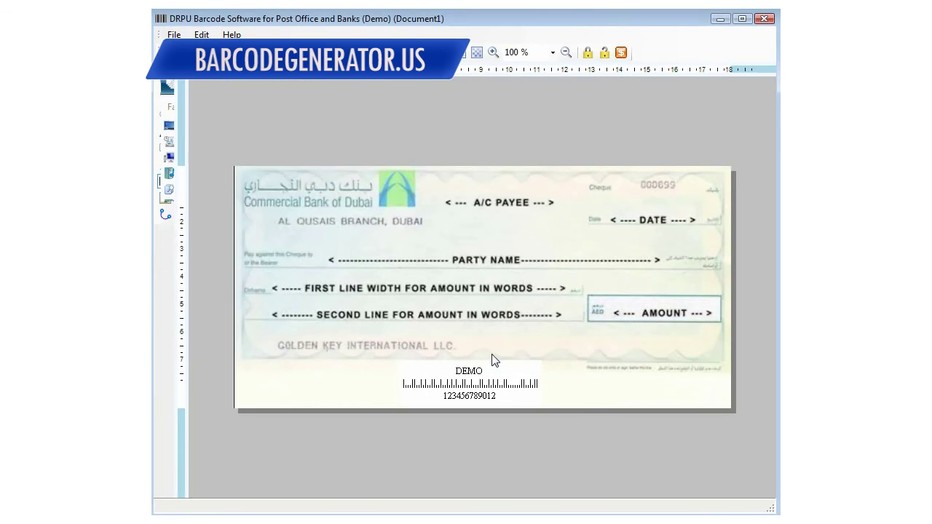
click(766, 22)
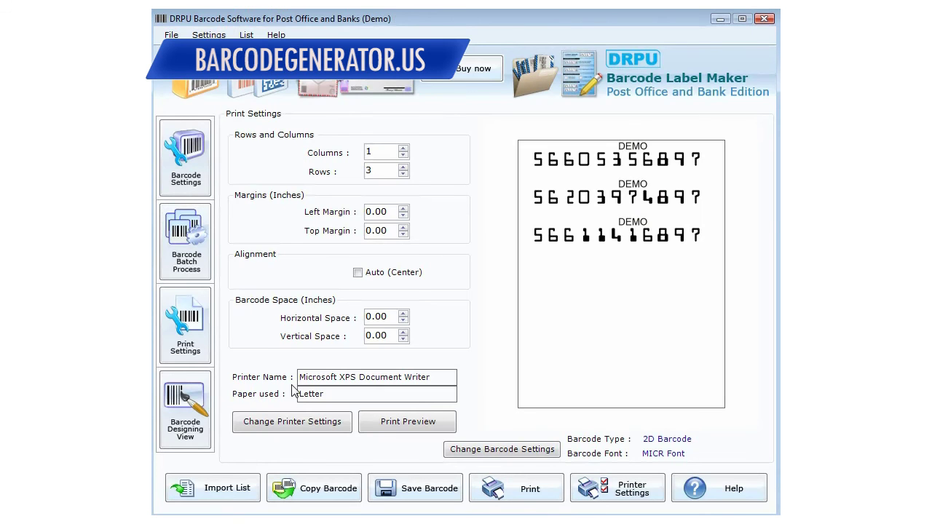
Open the software help and read the topics on barcode fonts, software menus and software buttons.
click(719, 493)
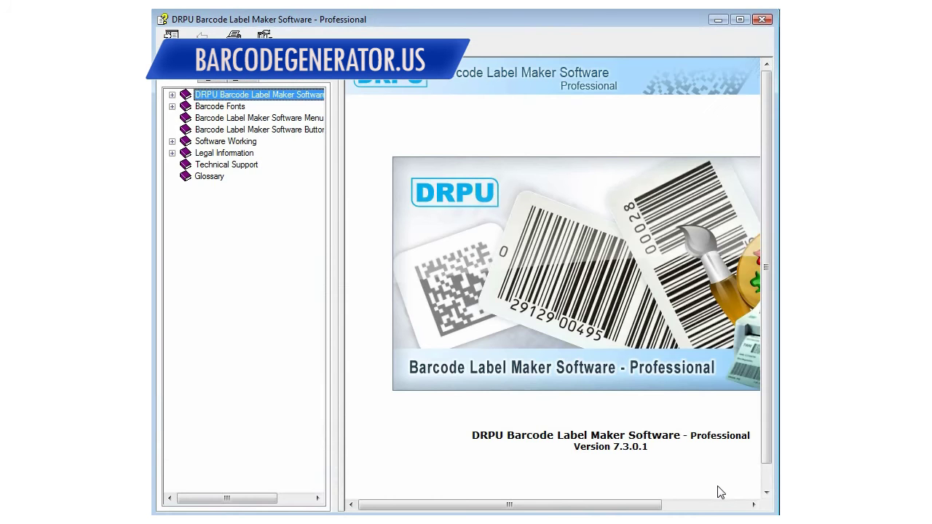
click(226, 108)
drag(764, 191, 754, 167)
click(271, 118)
scroll(437, 233, down, 10)
click(302, 130)
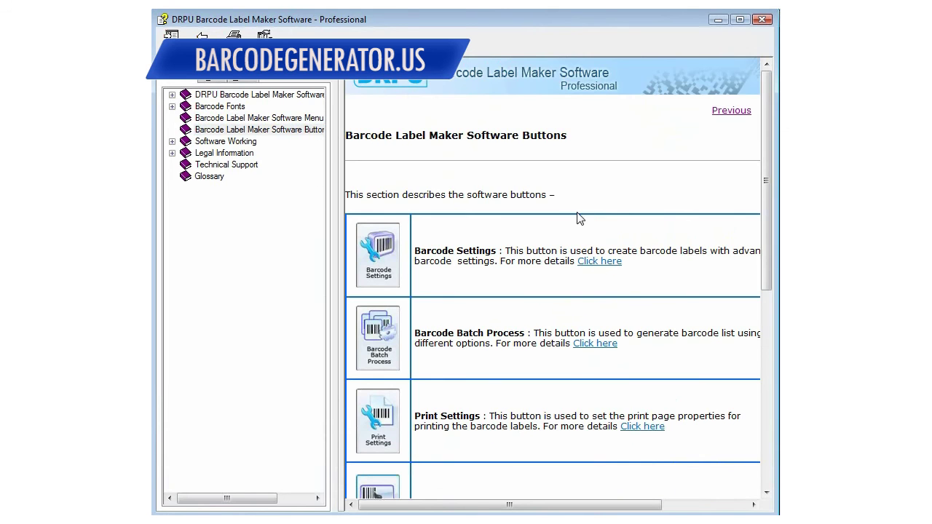
scroll(579, 219, down, 8)
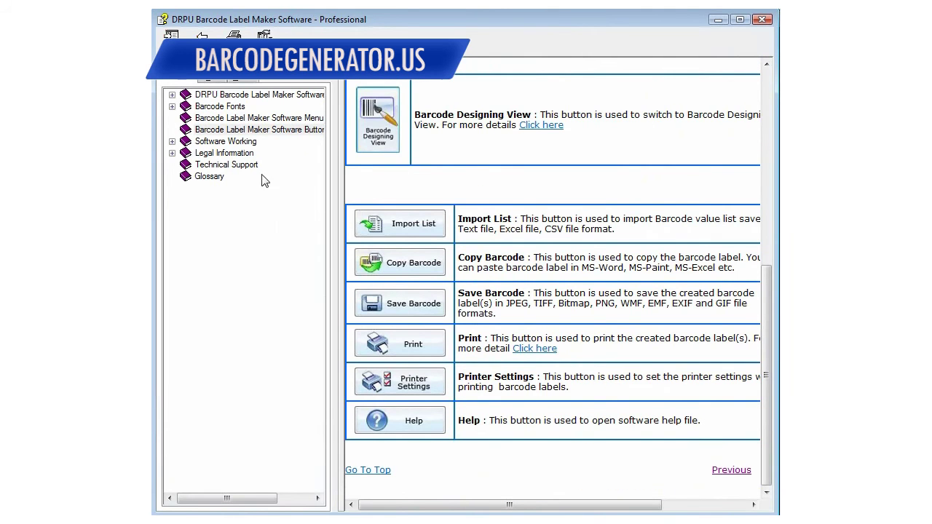
Look through the Barcode Settings help topic under Software Working and read its 2D Barcode page.
click(172, 141)
click(211, 155)
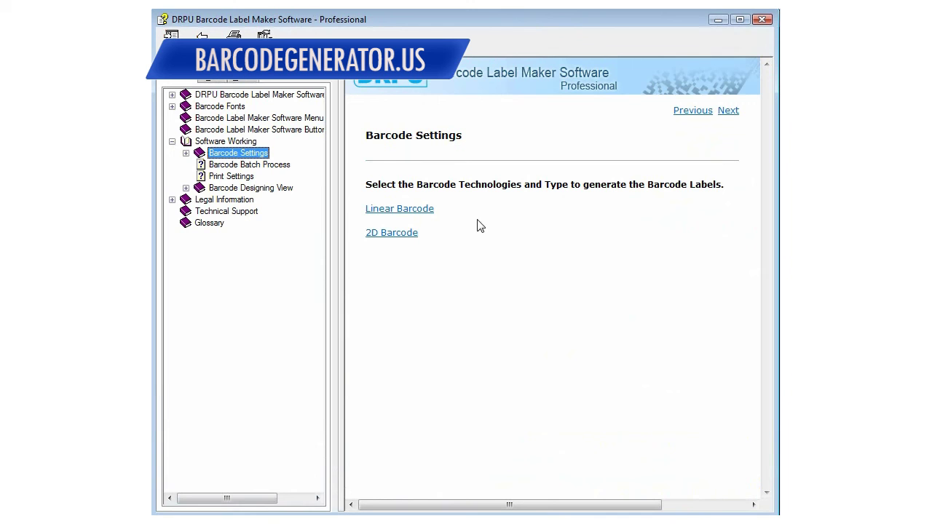
click(185, 154)
click(377, 234)
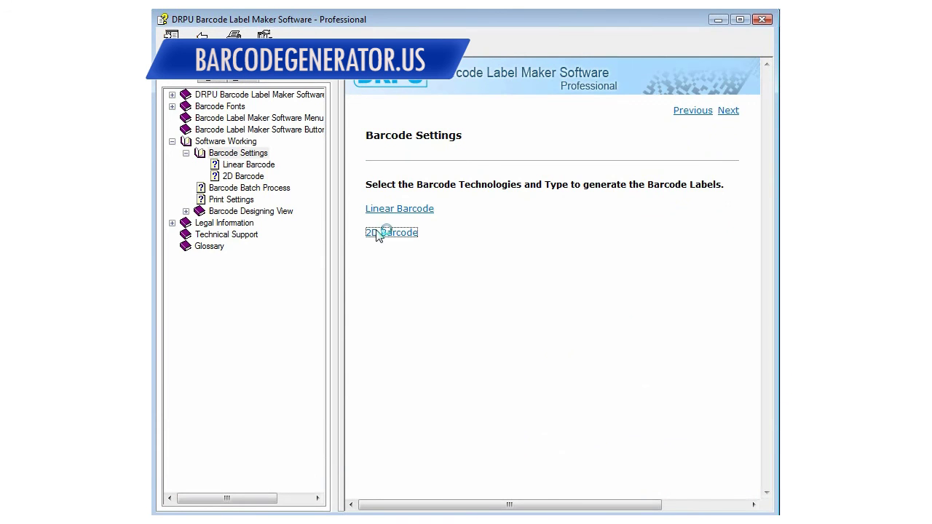
scroll(451, 241, down, 10)
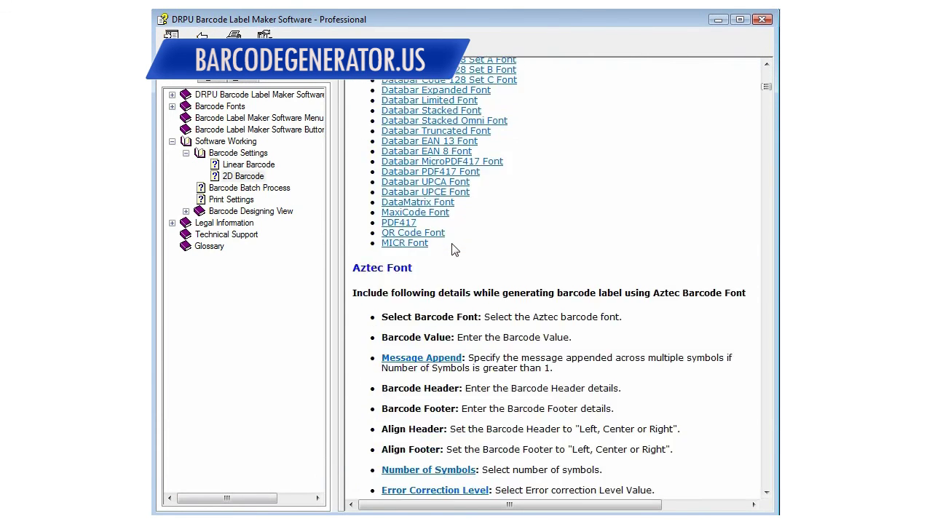
Examine the Barcode Designing View help topic and read its Designing View Menu bar page through to the end.
click(195, 212)
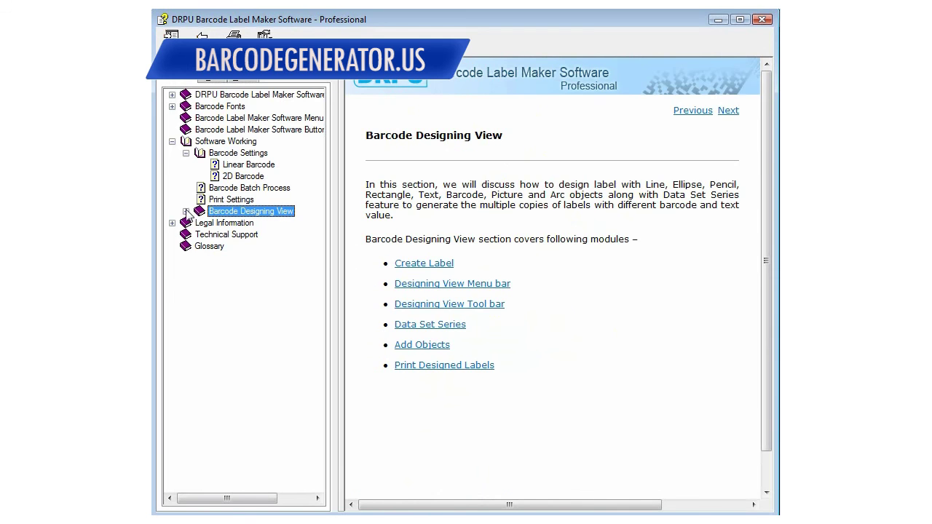
click(186, 211)
click(260, 234)
click(482, 240)
scroll(482, 244, down, 15)
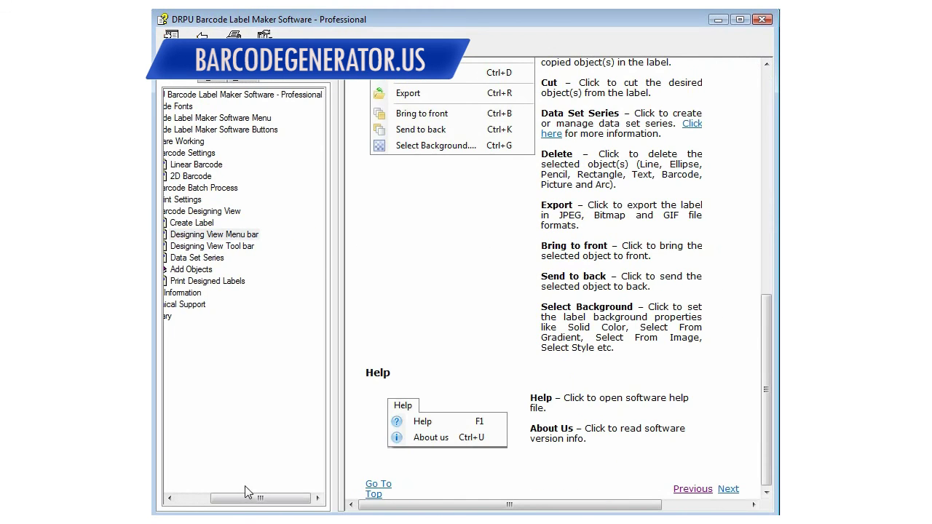
Read the Technical Support topic for the vendor's contact details and close the help window.
drag(243, 493, 208, 498)
click(226, 304)
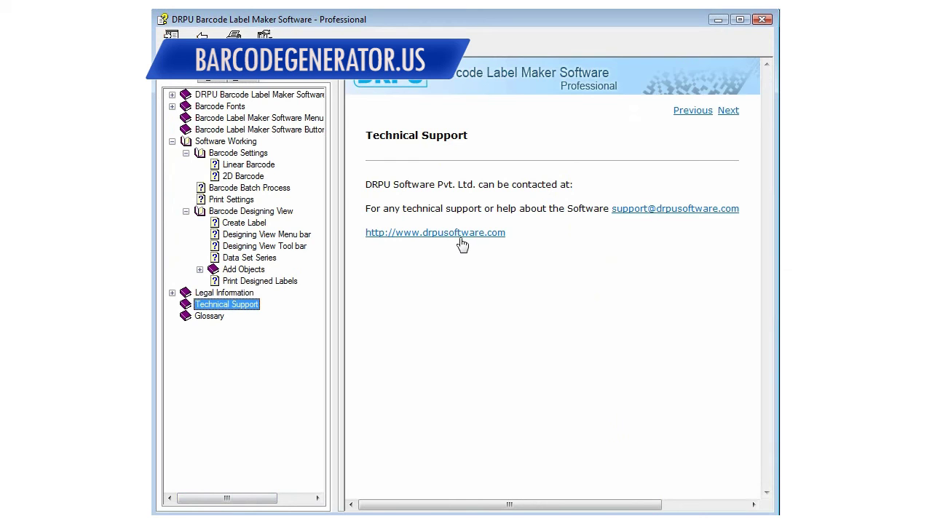
click(762, 19)
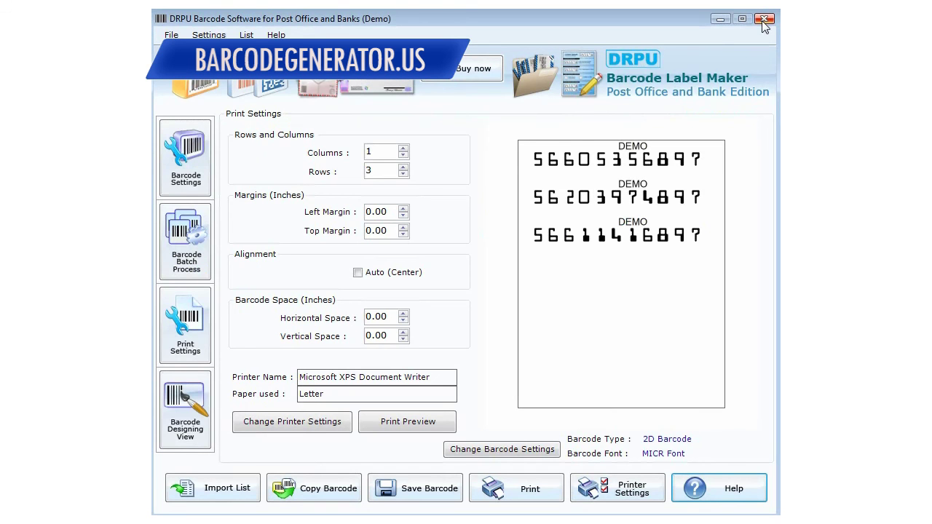
View the software's version and contact information in the About Us dialog, and dismiss it.
click(276, 35)
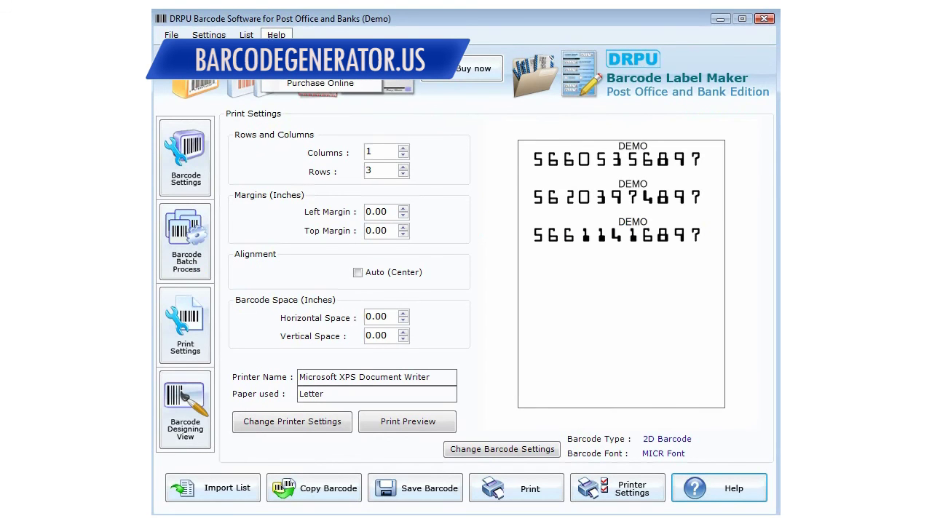
click(292, 67)
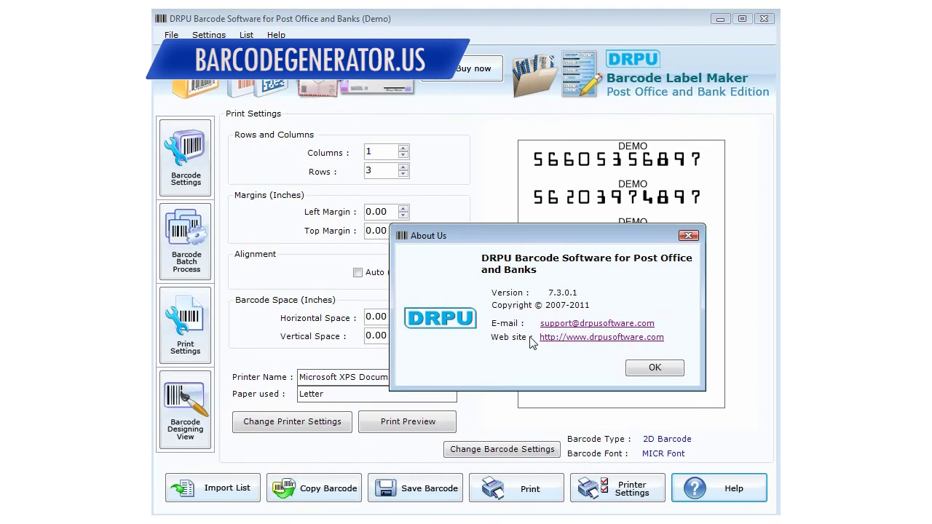
click(654, 370)
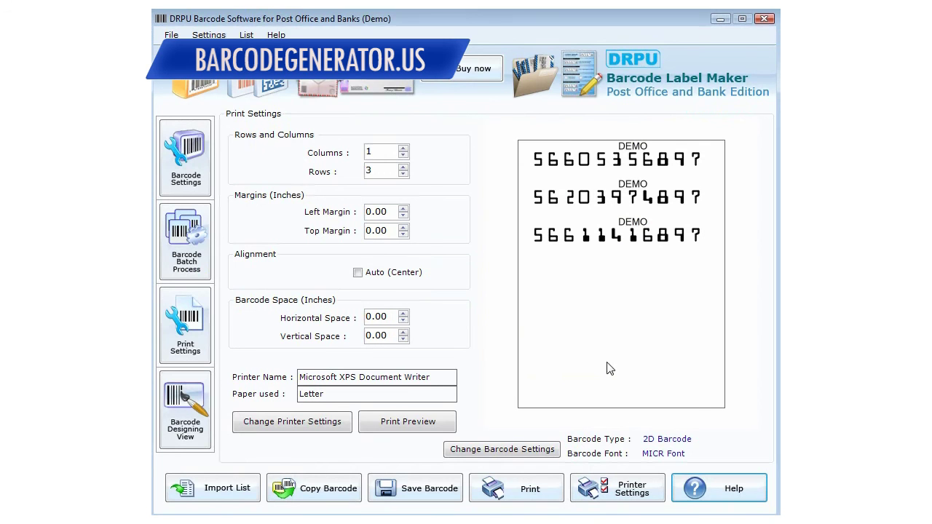
Look over the help and online purchase options without choosing any, and close the barcode software.
click(276, 34)
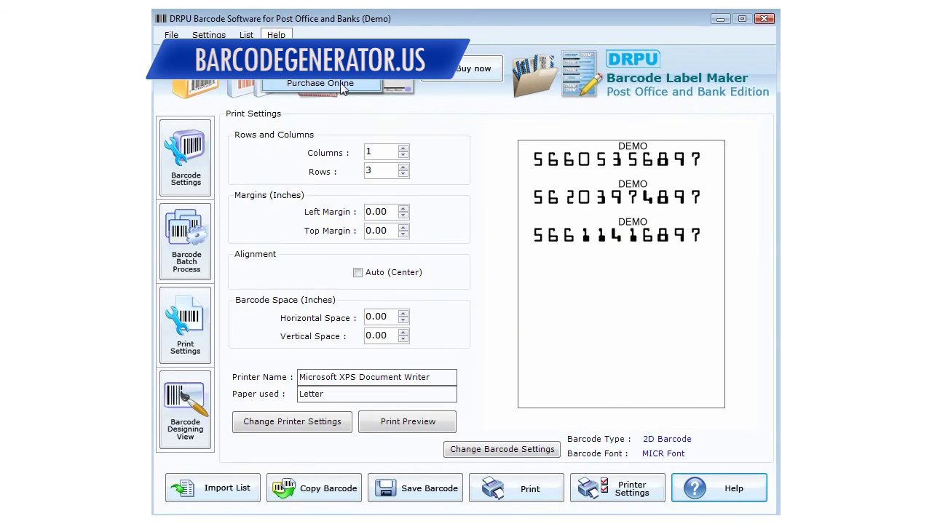
click(459, 110)
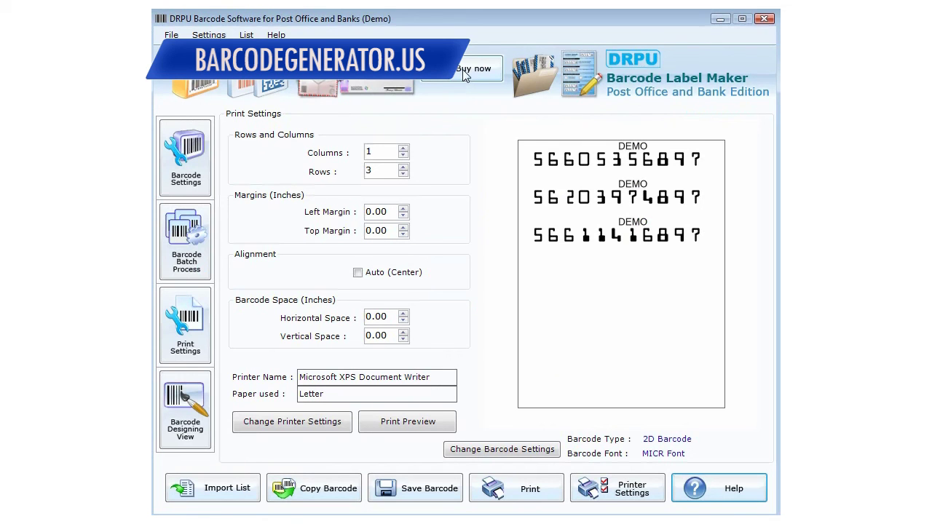
click(767, 21)
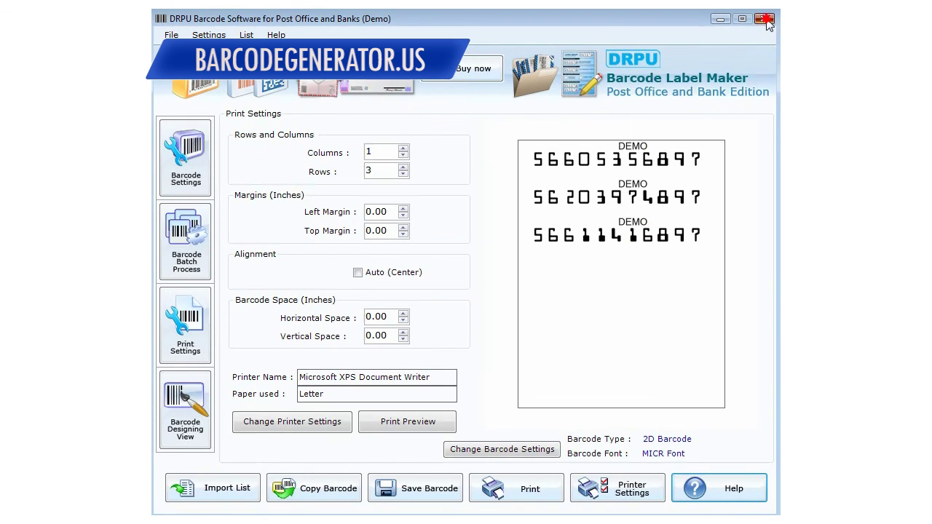